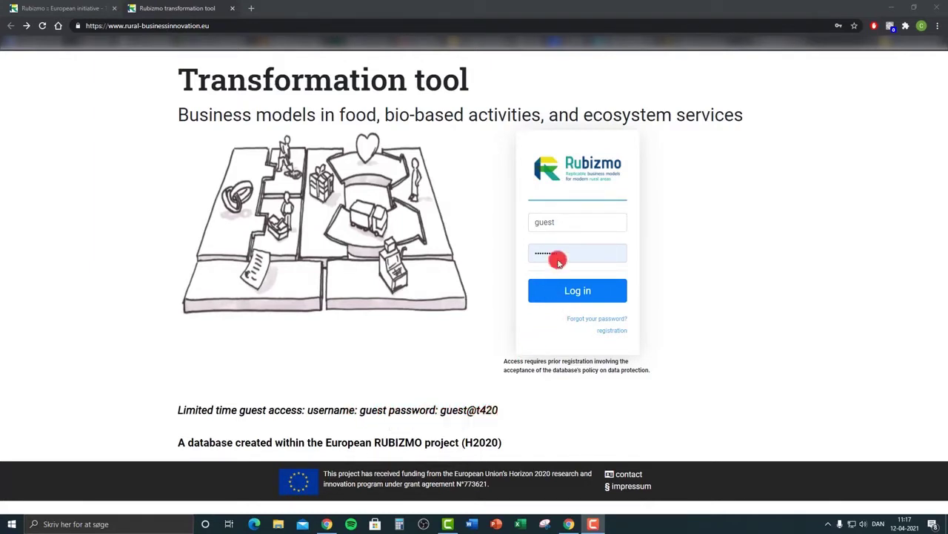
# Log in to Rubizmo with the limited-time guest username and password
pyautogui.click(552, 285)
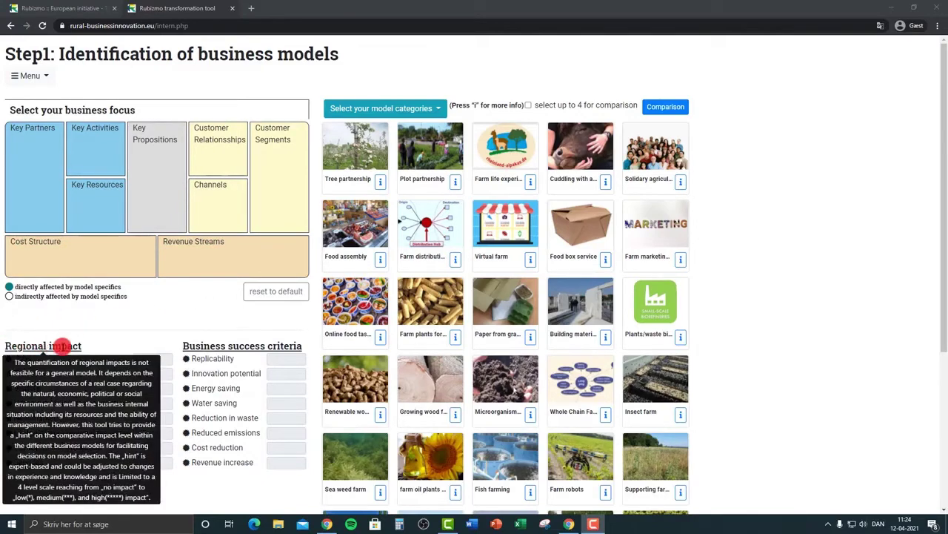
# Choose 'Model selection through model categories' to reach the Step 1 model grid
pyautogui.moveTo(217, 341)
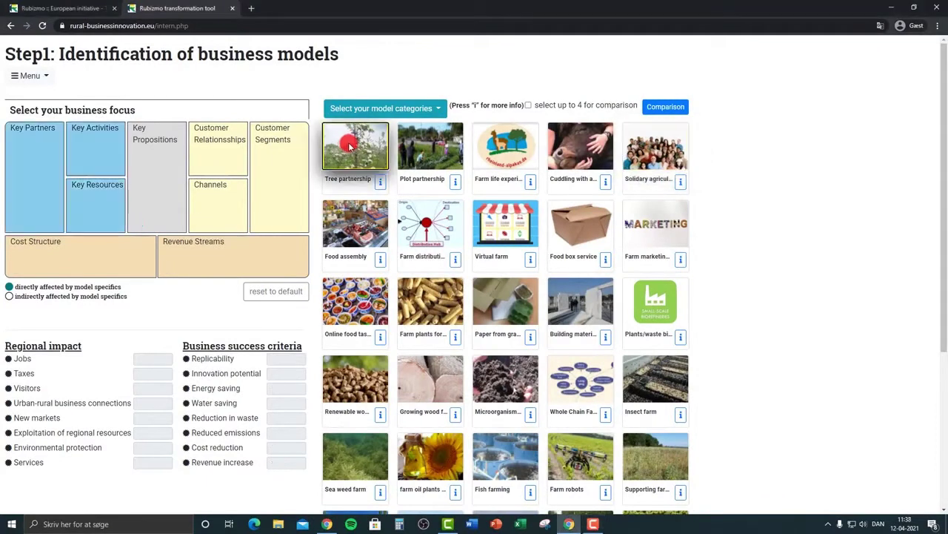
# Preview nine models in turn, from Plot partnership through Food box service to Farm marketing
pyautogui.click(430, 147)
pyautogui.click(491, 148)
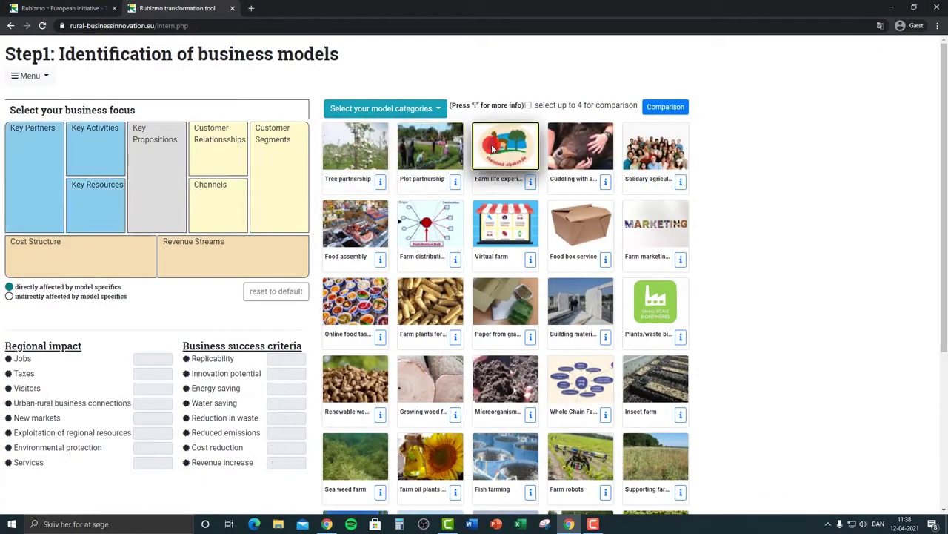
pyautogui.click(579, 148)
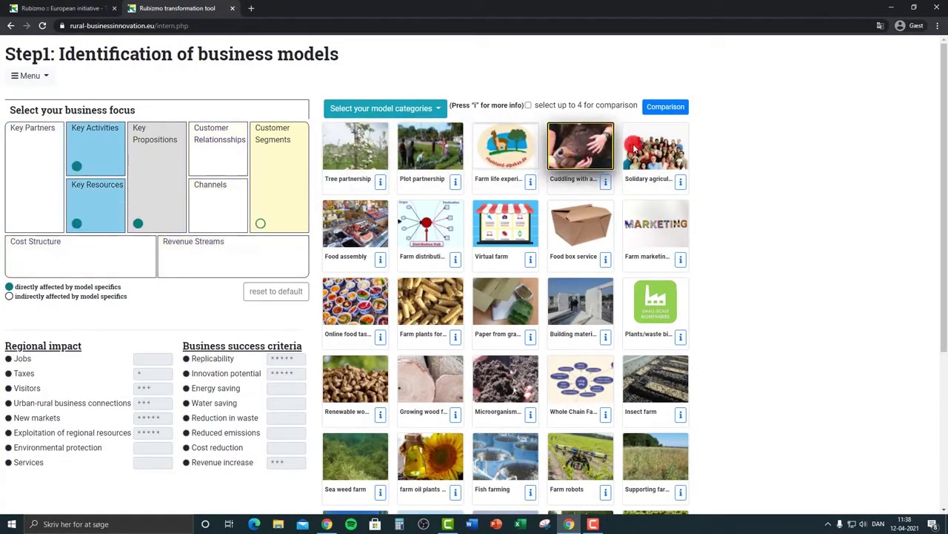
pyautogui.click(634, 146)
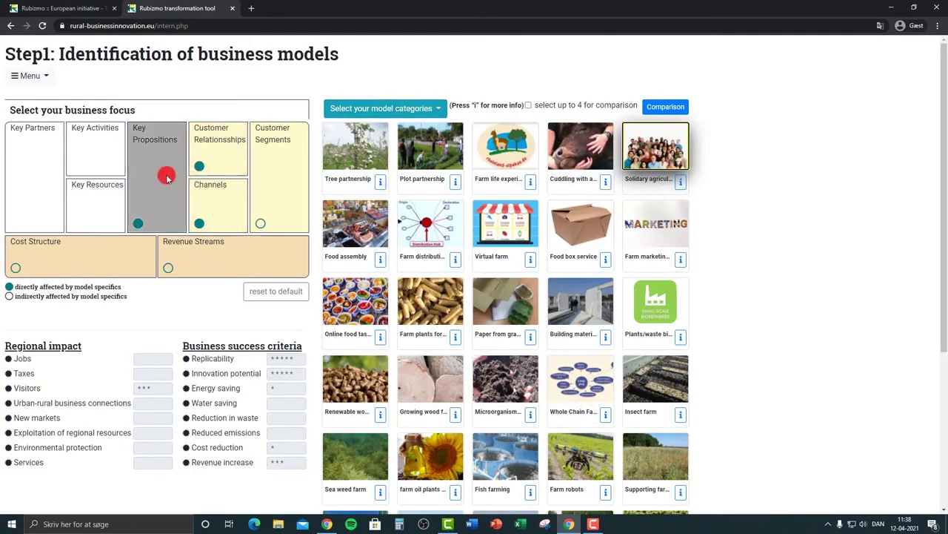
pyautogui.click(350, 224)
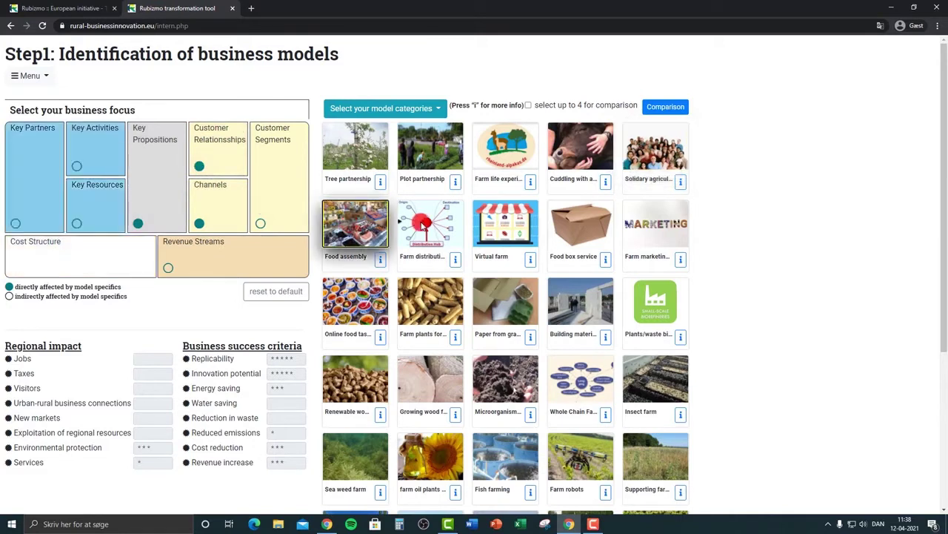
pyautogui.click(422, 225)
pyautogui.click(503, 222)
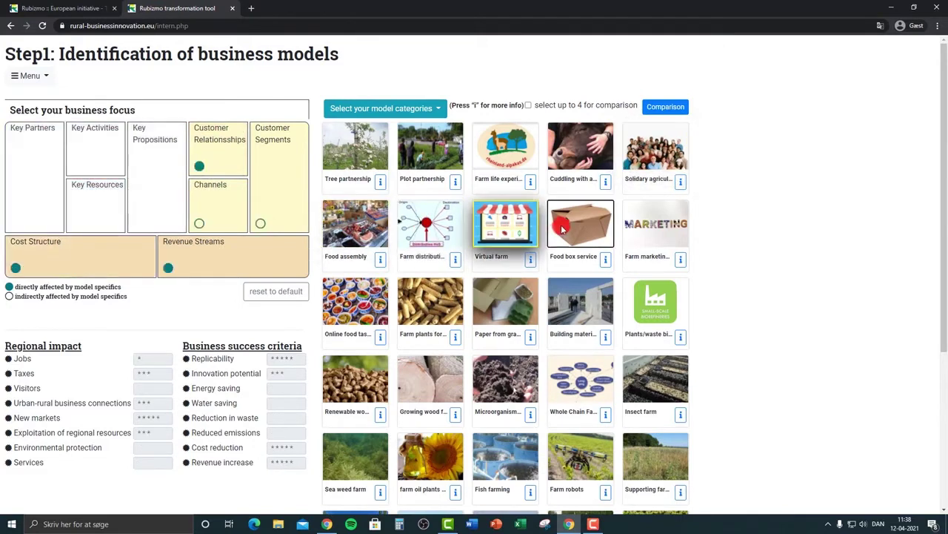
pyautogui.click(563, 230)
pyautogui.click(662, 226)
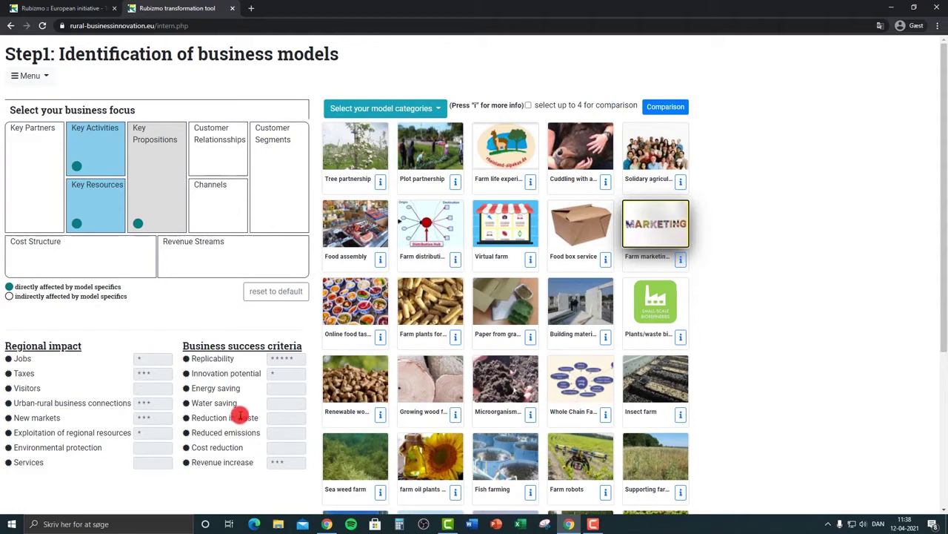
# Select Online food tasting, reset to defaults, view its info, and open its 'Online tasting of farm products' PDF
pyautogui.click(347, 300)
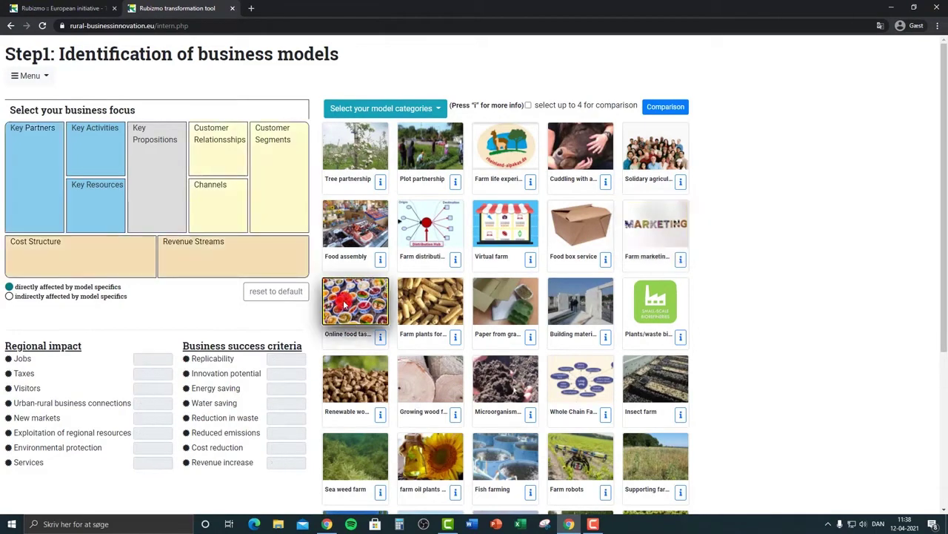
pyautogui.click(274, 293)
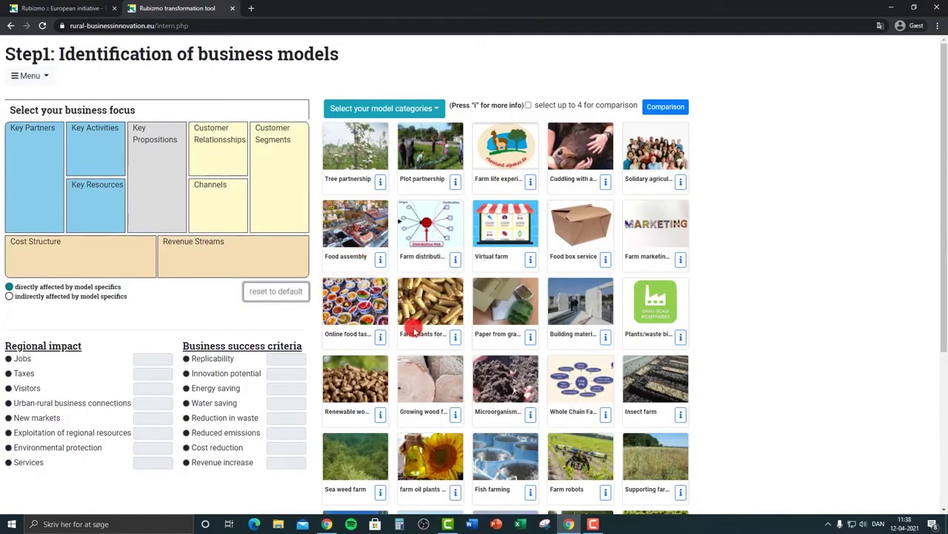
pyautogui.click(380, 337)
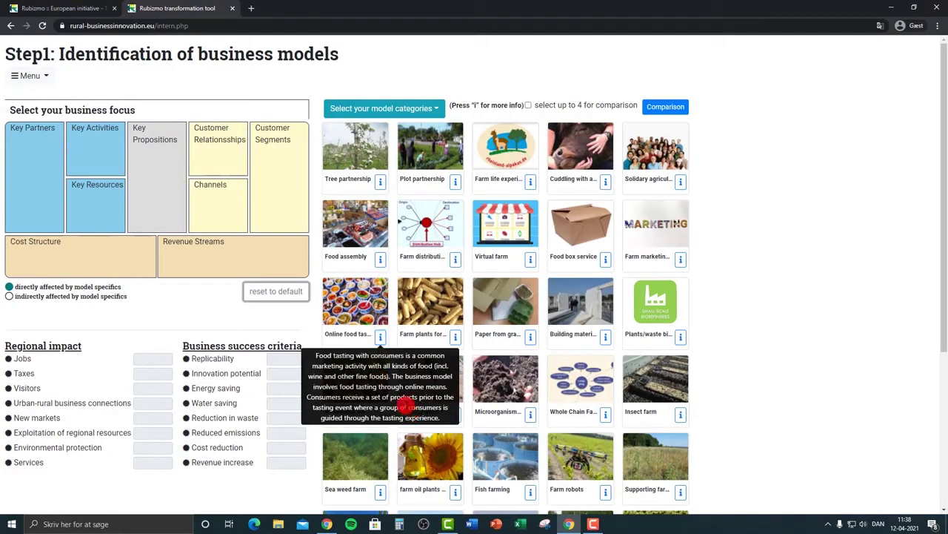
pyautogui.click(368, 311)
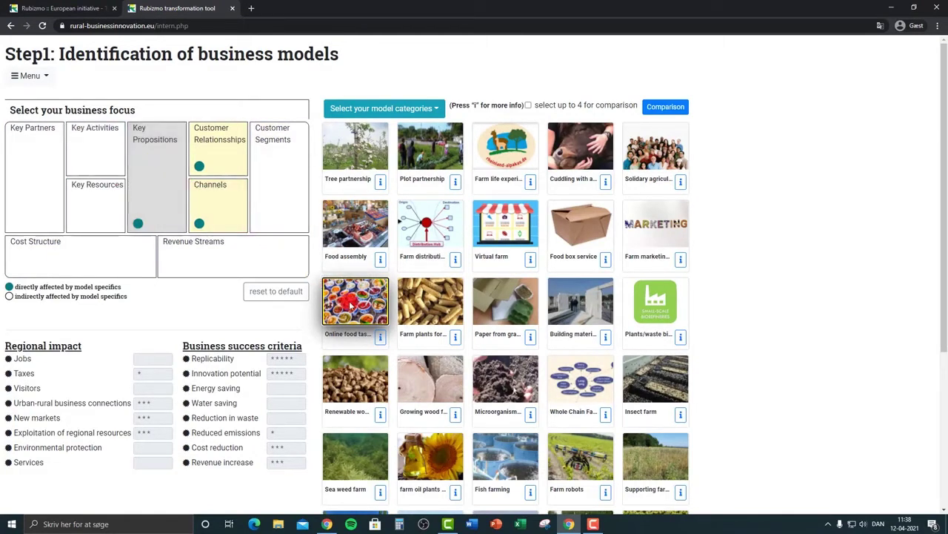
pyautogui.click(379, 335)
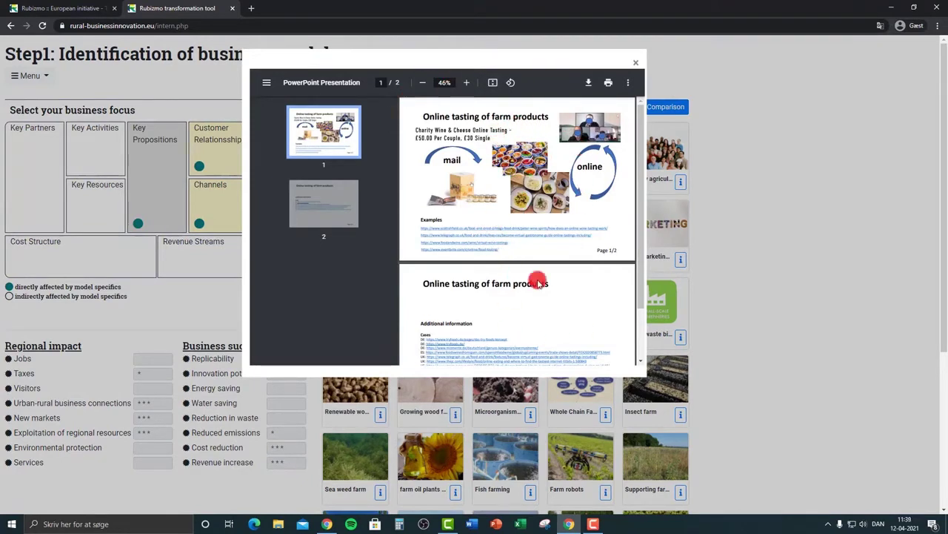
# Scroll the presentation down to page 2 of 2
pyautogui.scroll(-2, 523, 315)
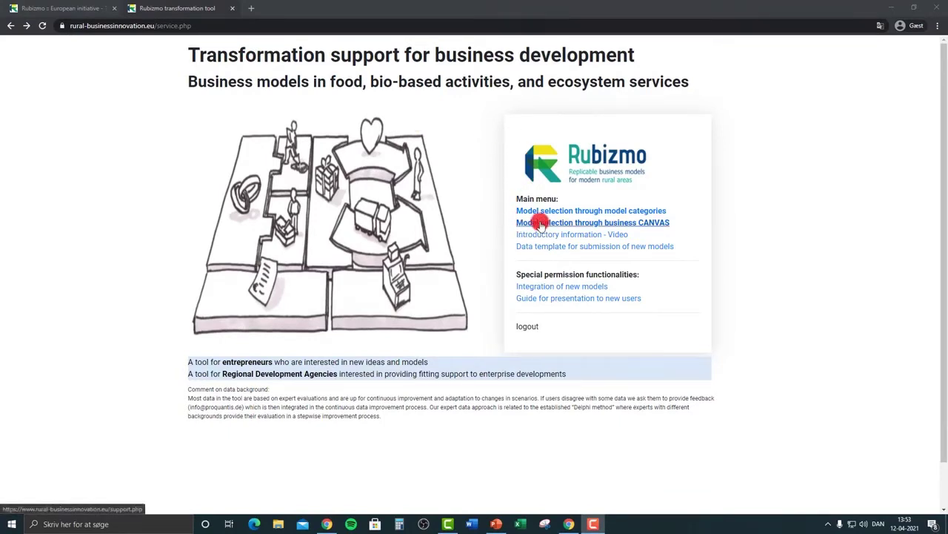
# Choose 'Model selection through business CANVAS' from the main menu
pyautogui.click(541, 224)
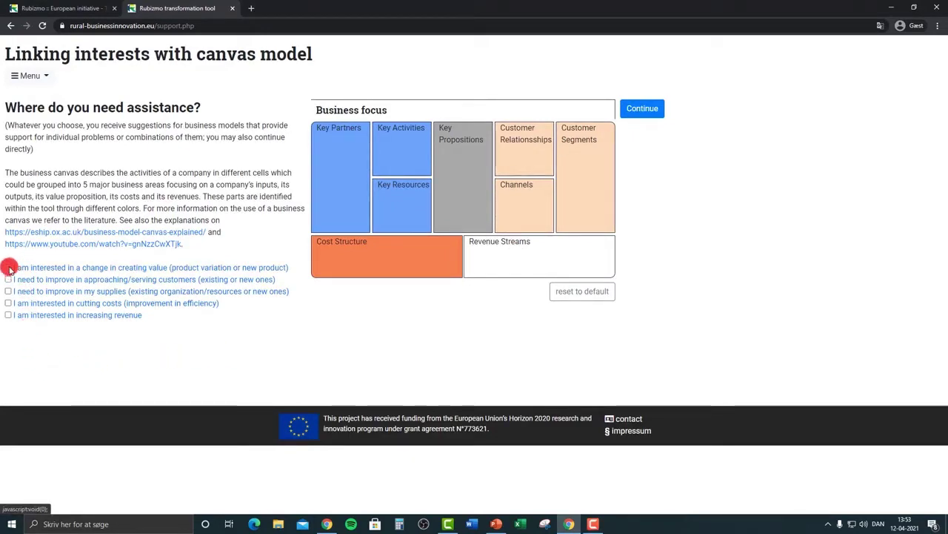
# Tick the five assistance interests one by one, from creating value to increasing revenue
pyautogui.click(9, 267)
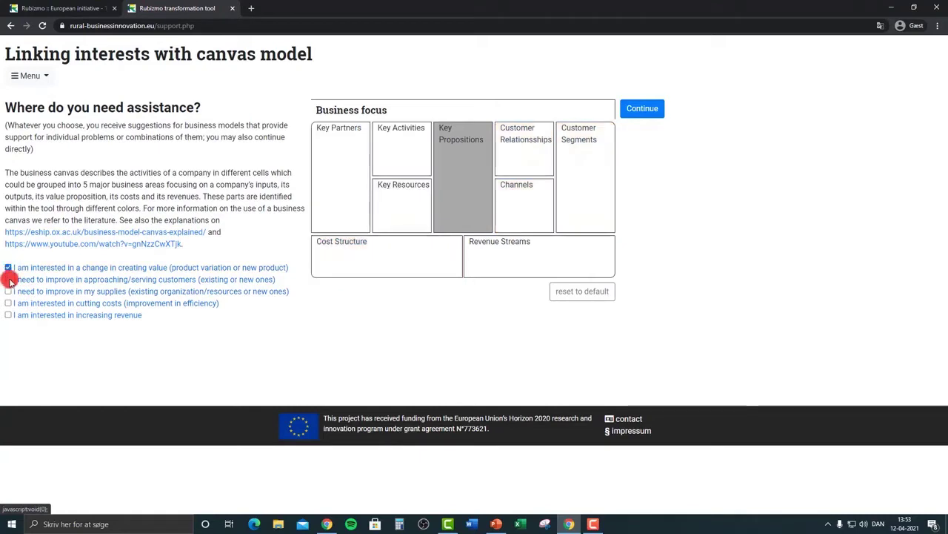
pyautogui.click(9, 279)
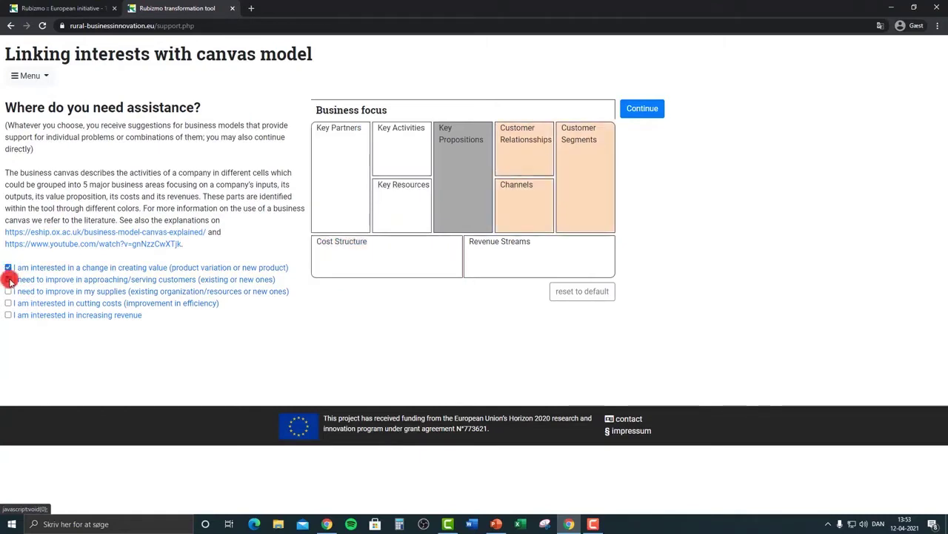
pyautogui.click(9, 292)
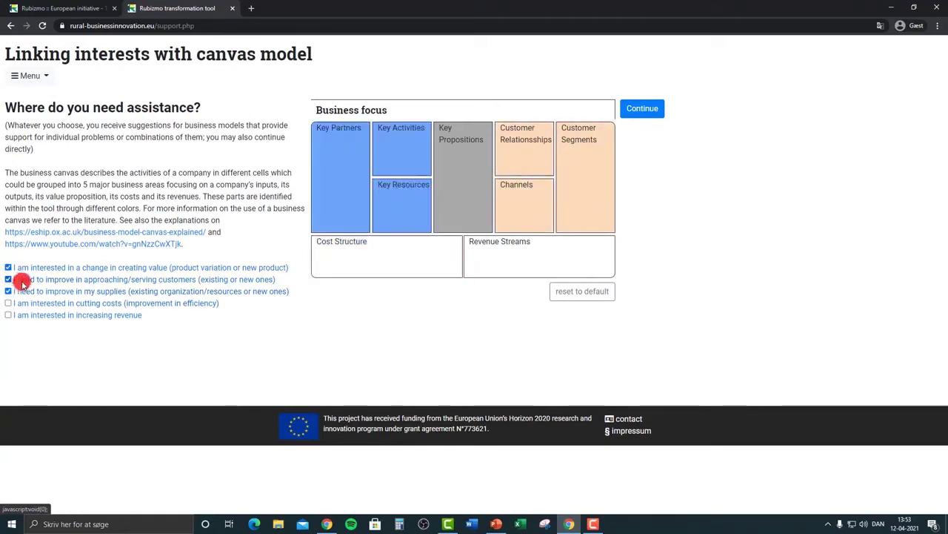
pyautogui.click(9, 303)
pyautogui.click(9, 315)
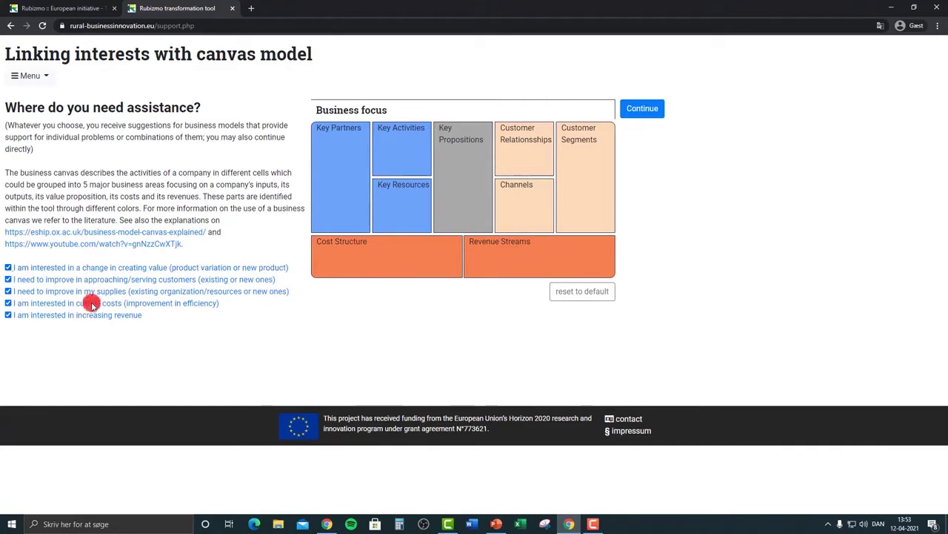
# Untick all five assistance interests again, leaving the canvas blank
pyautogui.click(8, 314)
pyautogui.click(9, 302)
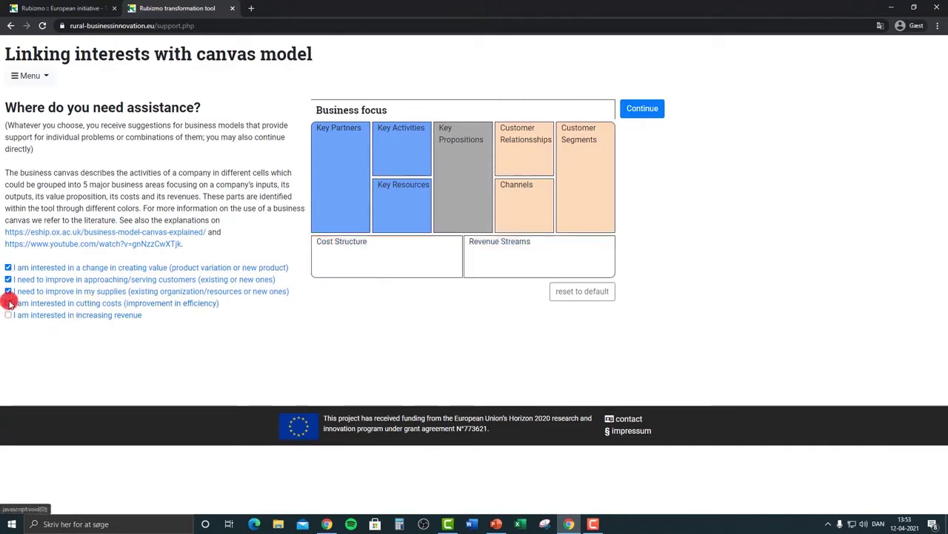
pyautogui.click(8, 292)
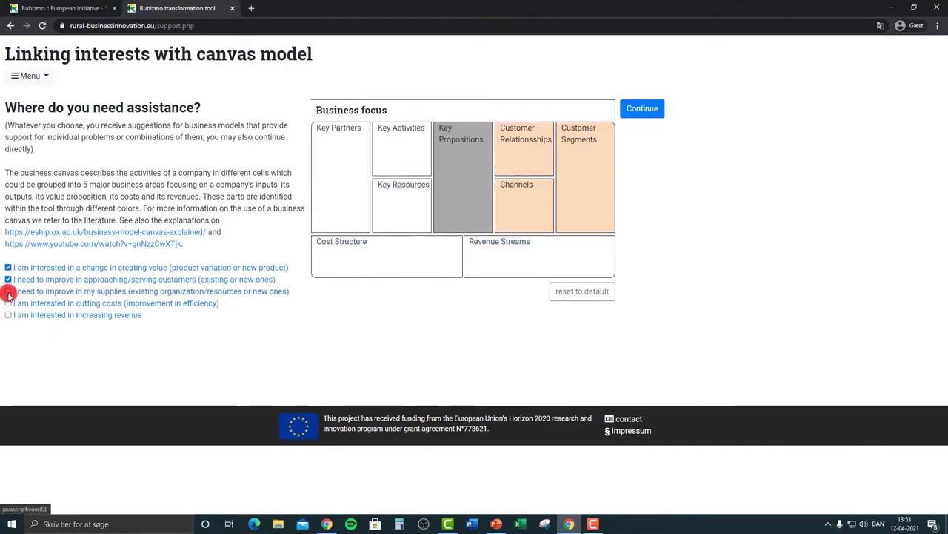
pyautogui.click(8, 279)
pyautogui.click(8, 267)
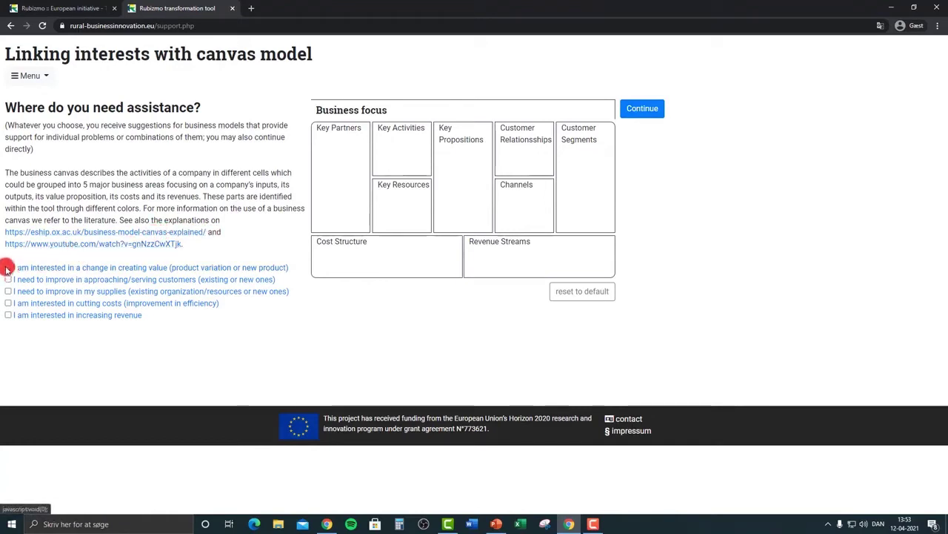
# Check 'creating value' and 'improve my supplies', then continue with that business focus
pyautogui.click(7, 267)
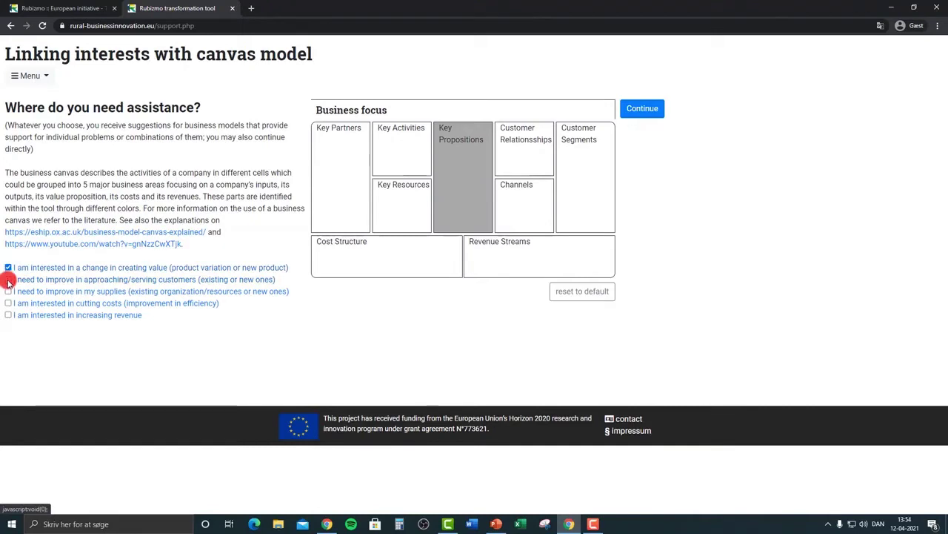
pyautogui.click(8, 293)
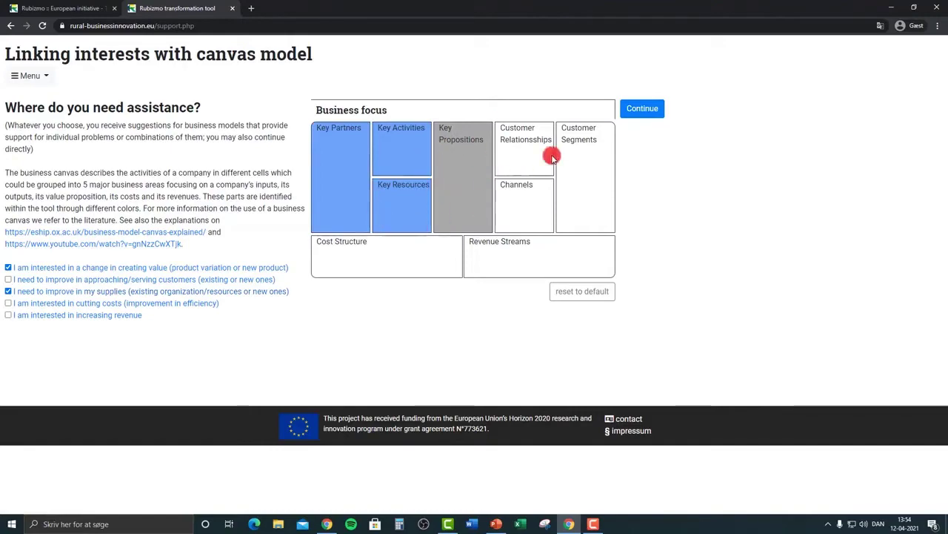
pyautogui.click(652, 111)
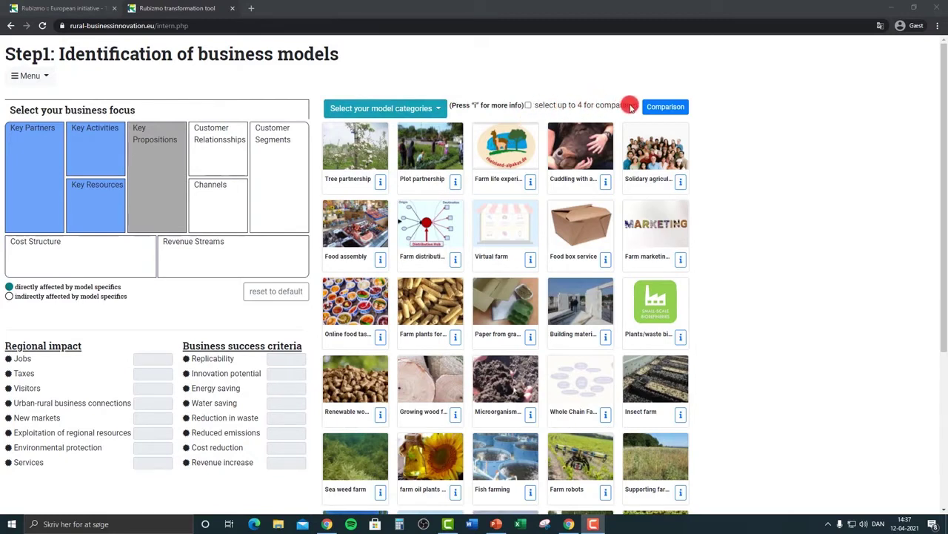
# Select the Food box service, Farm marketing and Sea weed farm cards and run Comparison
pyautogui.click(528, 106)
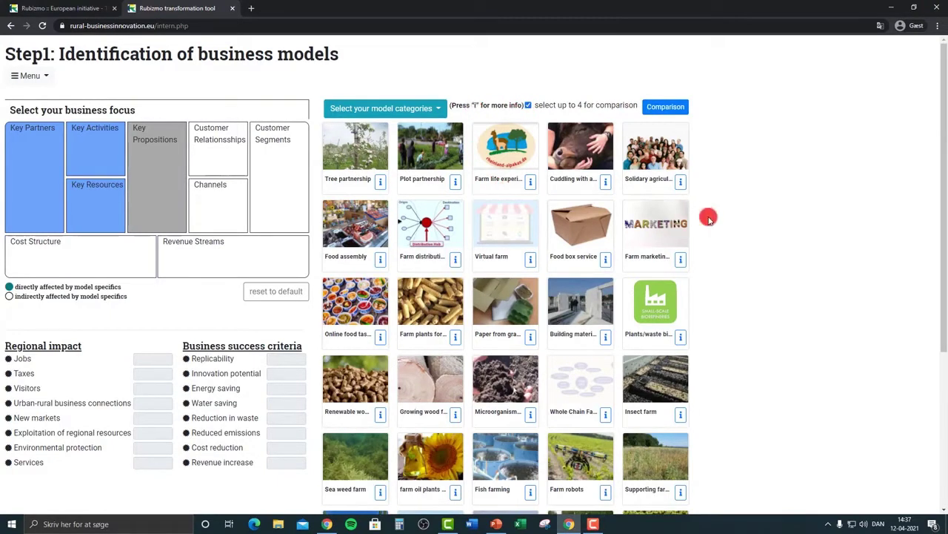
pyautogui.click(442, 108)
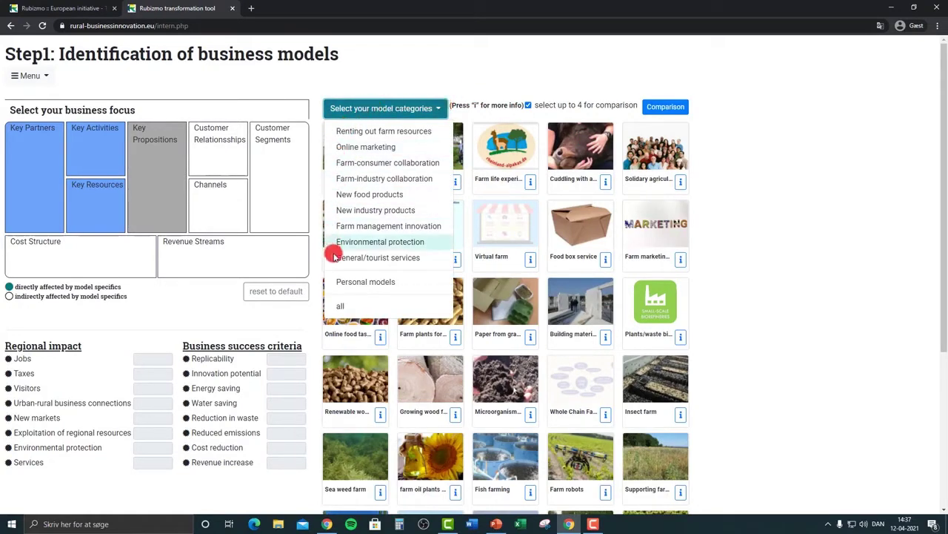
pyautogui.click(741, 141)
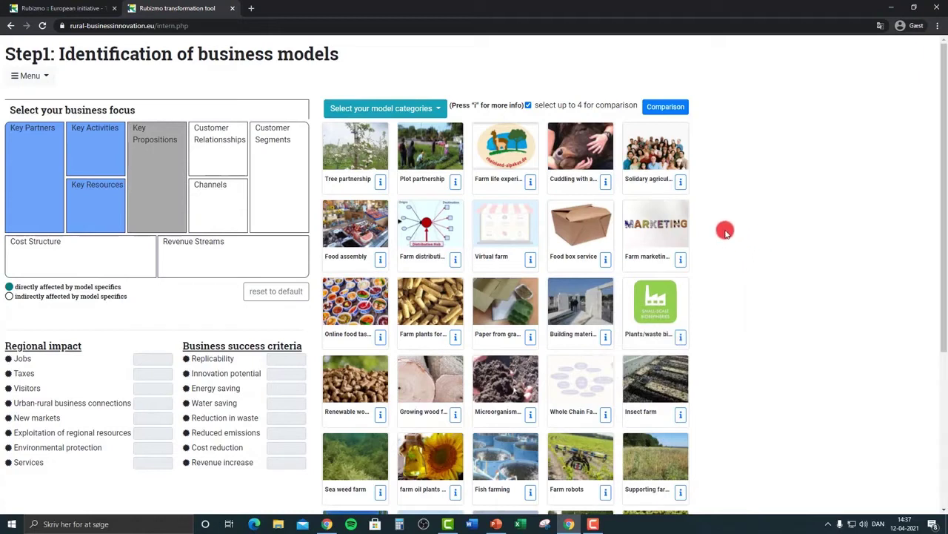
pyautogui.click(589, 233)
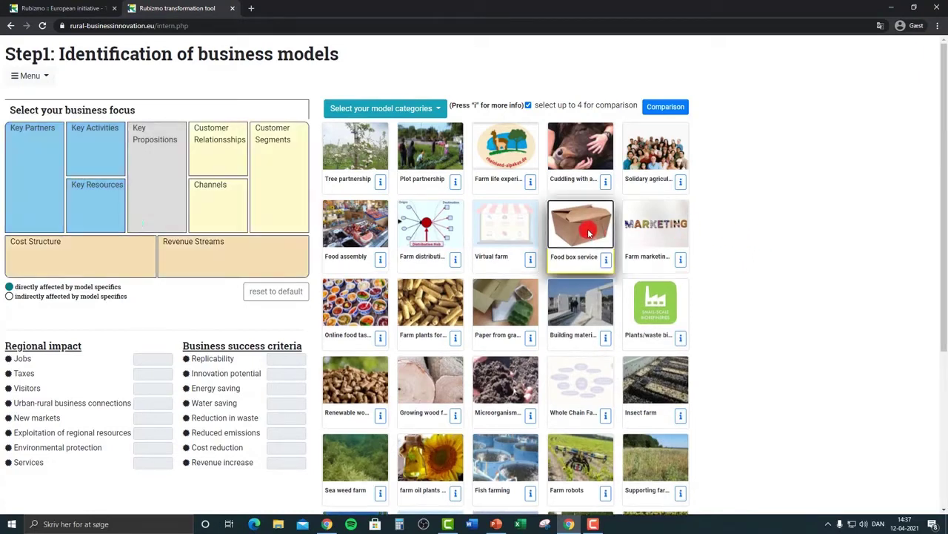
pyautogui.click(655, 231)
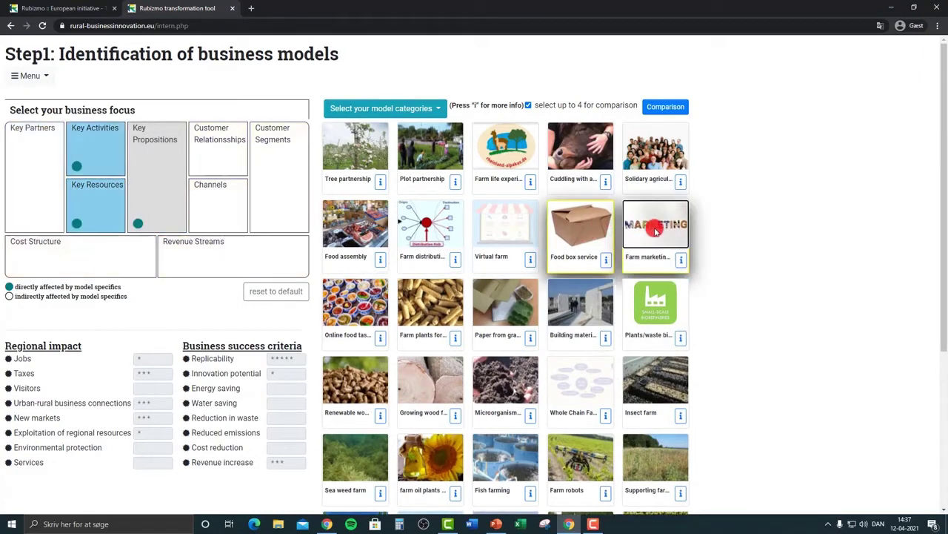
pyautogui.click(369, 461)
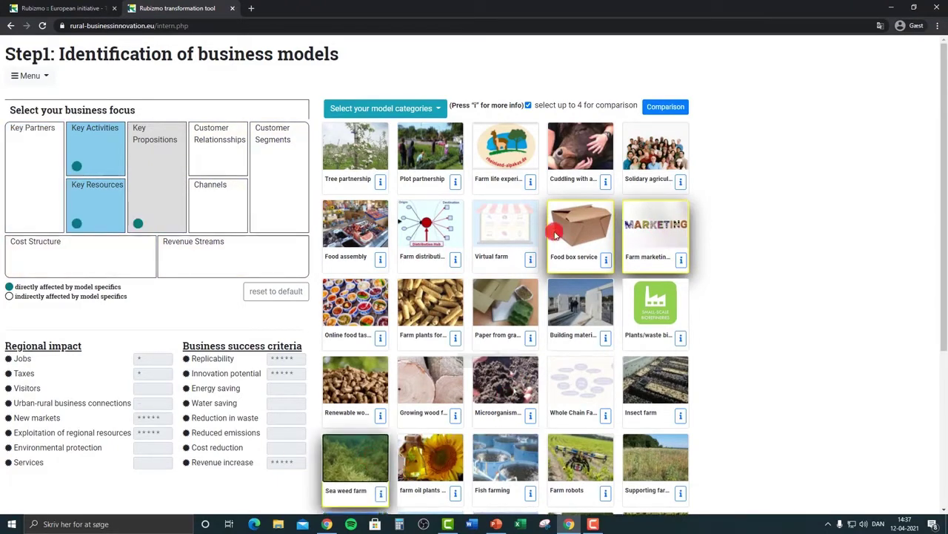
pyautogui.click(680, 108)
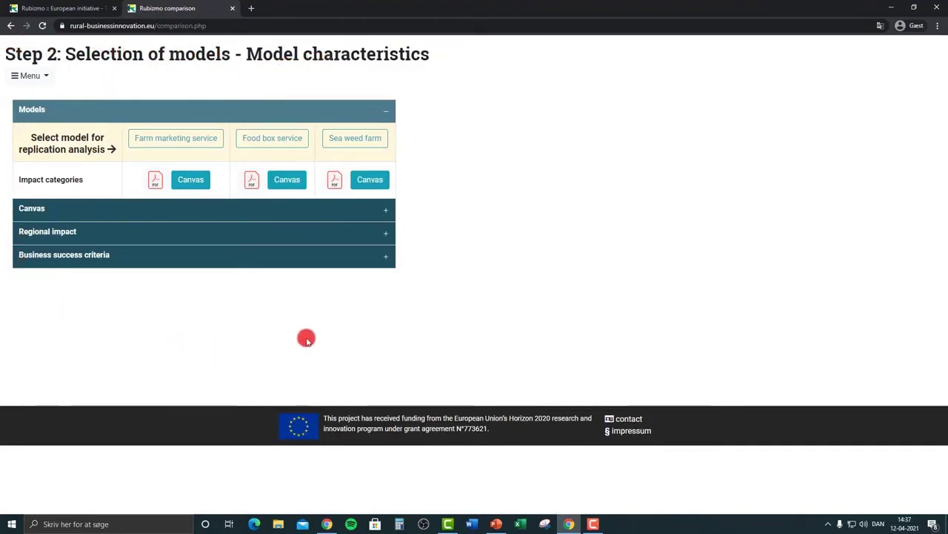
# Expand the Canvas, Regional impact and Business success criteria tables and review the three models
pyautogui.click(389, 211)
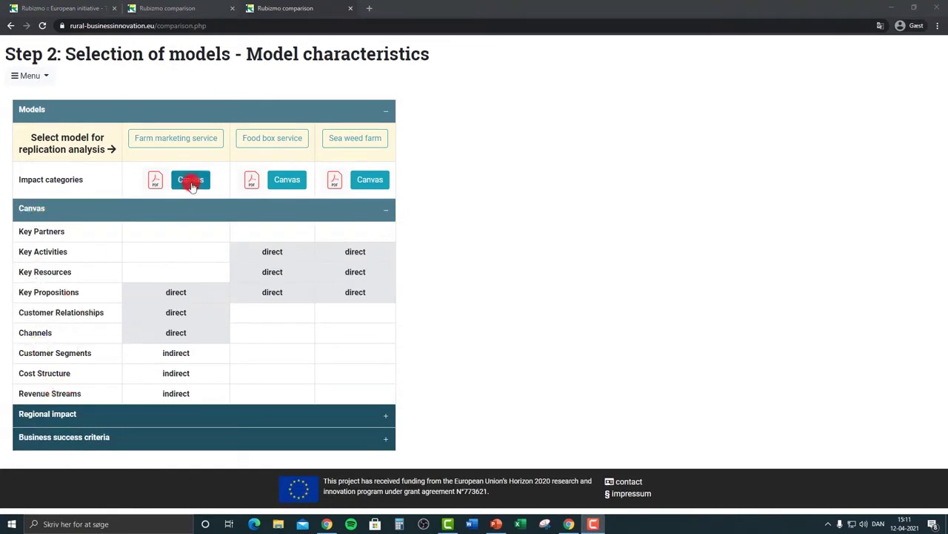
pyautogui.click(385, 419)
pyautogui.scroll(-3, 385, 420)
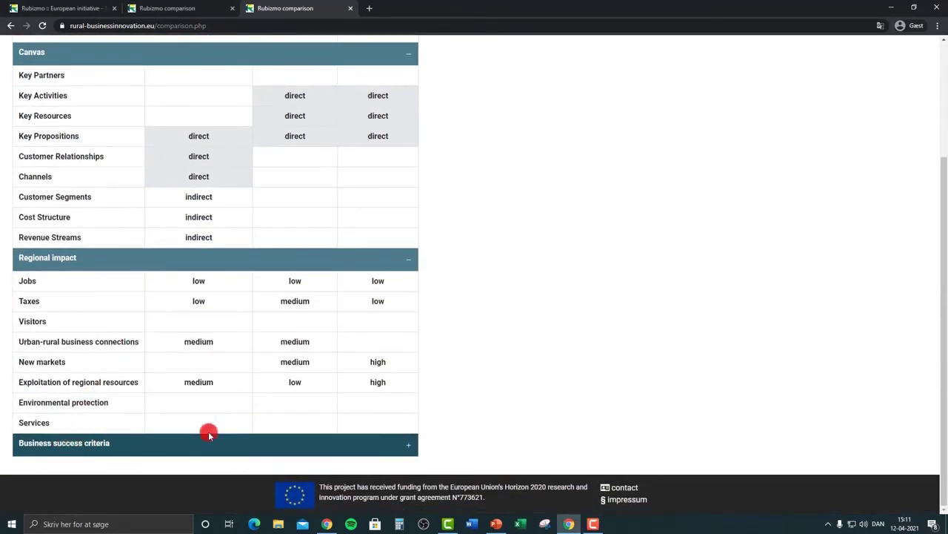
pyautogui.click(413, 449)
pyautogui.scroll(-2, 412, 426)
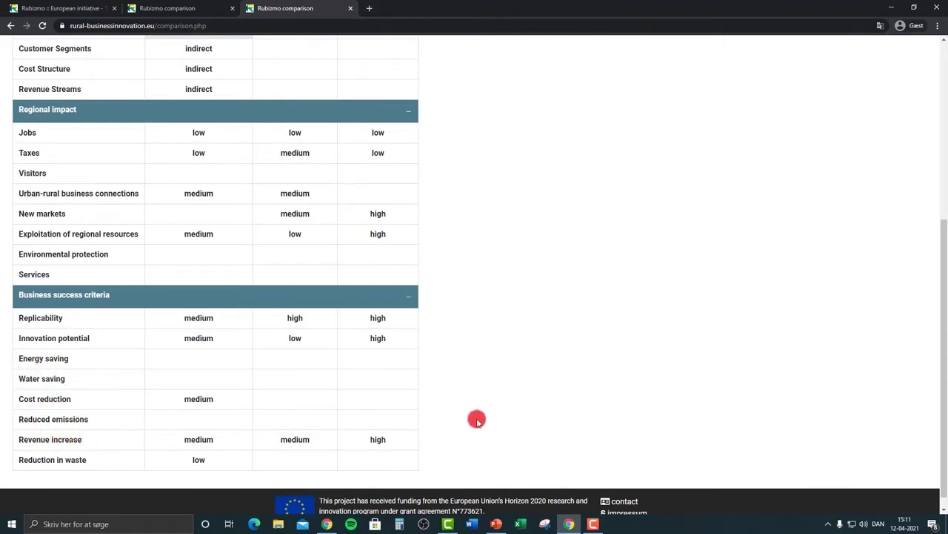
pyautogui.scroll(4, 477, 419)
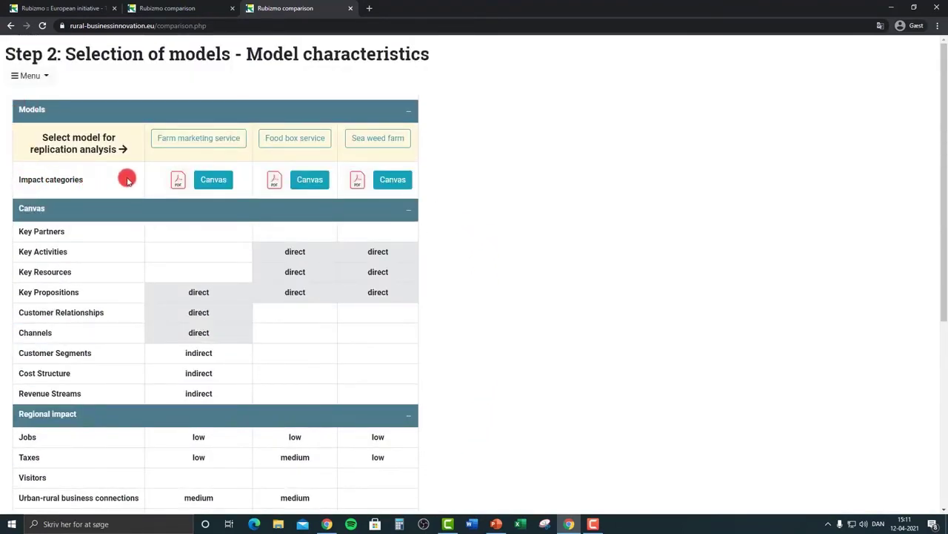
# Open the Farm marketing service description PDF and scroll through its business-model document
pyautogui.click(179, 181)
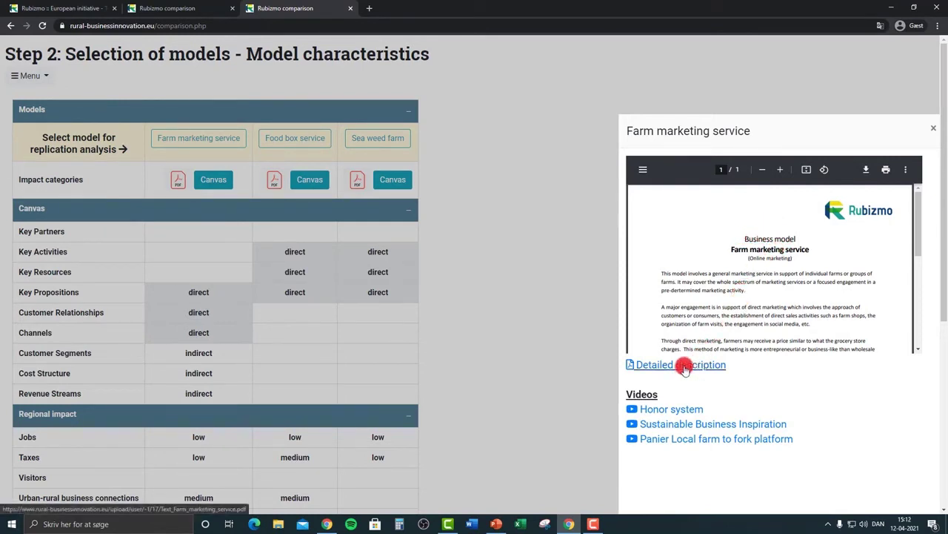
pyautogui.scroll(-3, 689, 330)
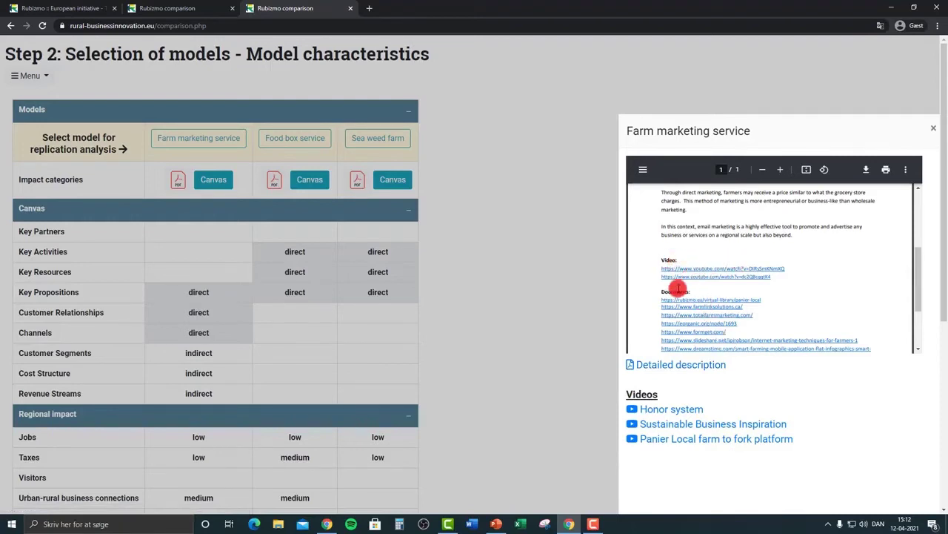
# Close the description panel and review the Farm marketing service canvas printout
pyautogui.click(933, 128)
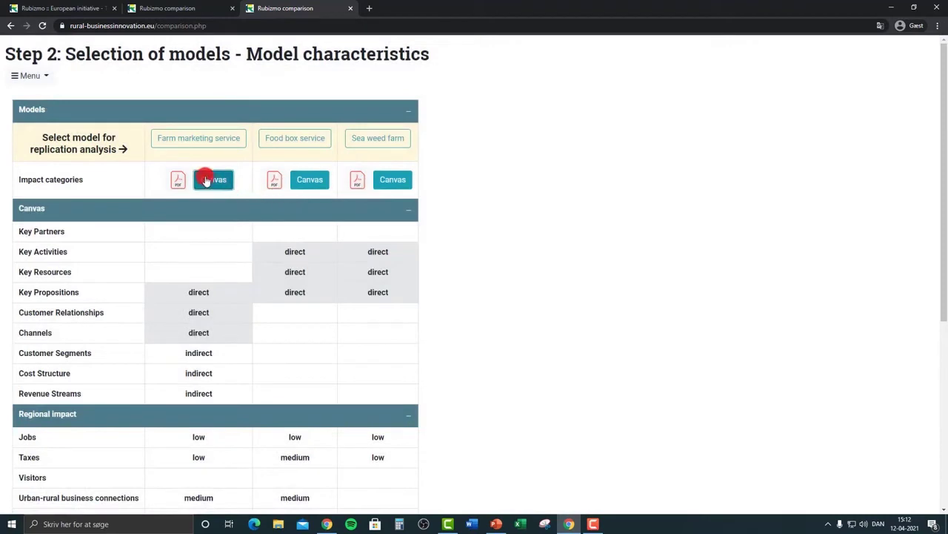
pyautogui.click(206, 180)
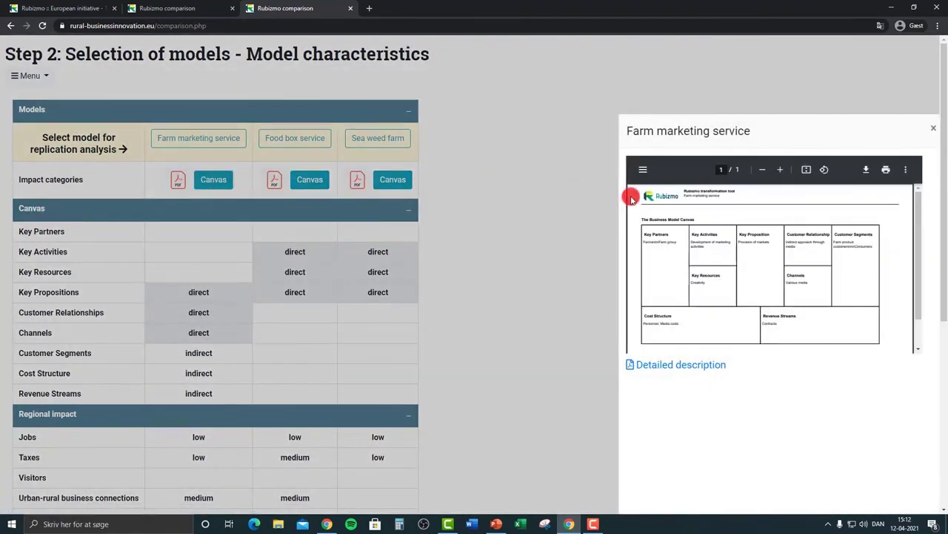
pyautogui.scroll(-1, 779, 237)
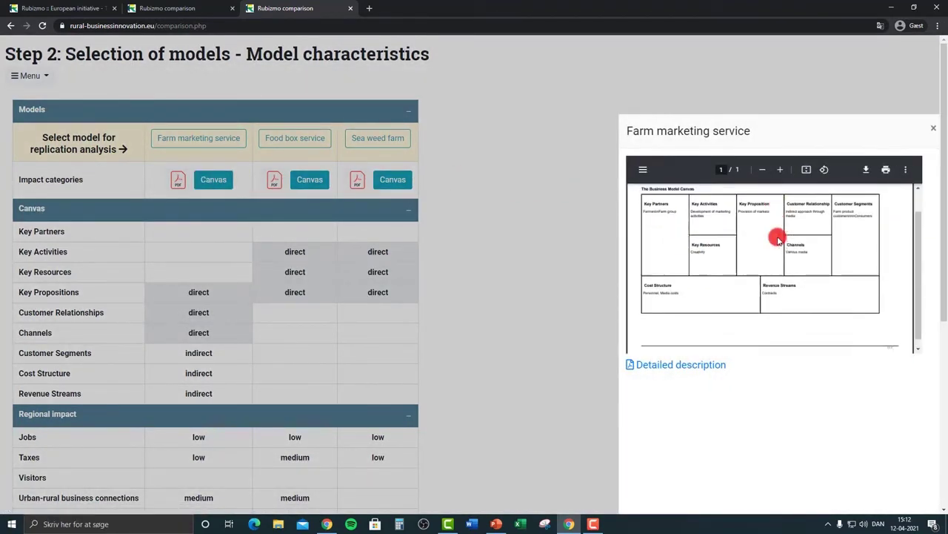
pyautogui.scroll(1, 778, 237)
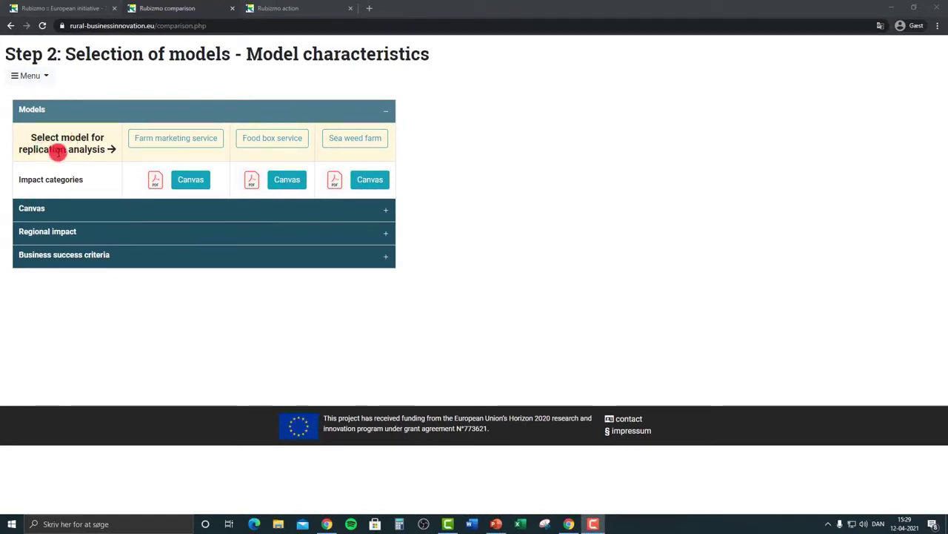
# Select Food box service as the model for replication analysis
pyautogui.click(172, 140)
pyautogui.click(286, 141)
pyautogui.click(349, 140)
pyautogui.click(273, 145)
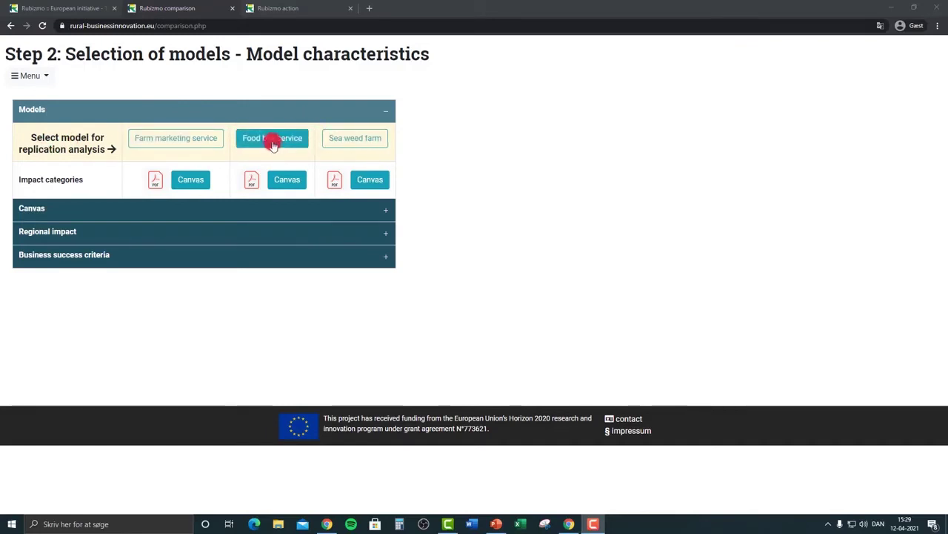
pyautogui.click(248, 123)
pyautogui.click(264, 143)
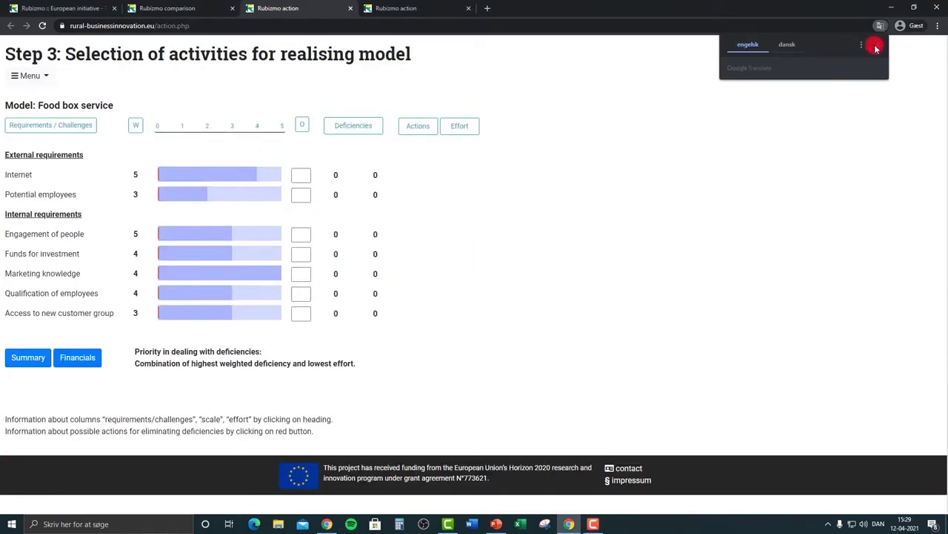
# Dismiss the translation offer and view the Requirements and Weight column explanations
pyautogui.click(875, 48)
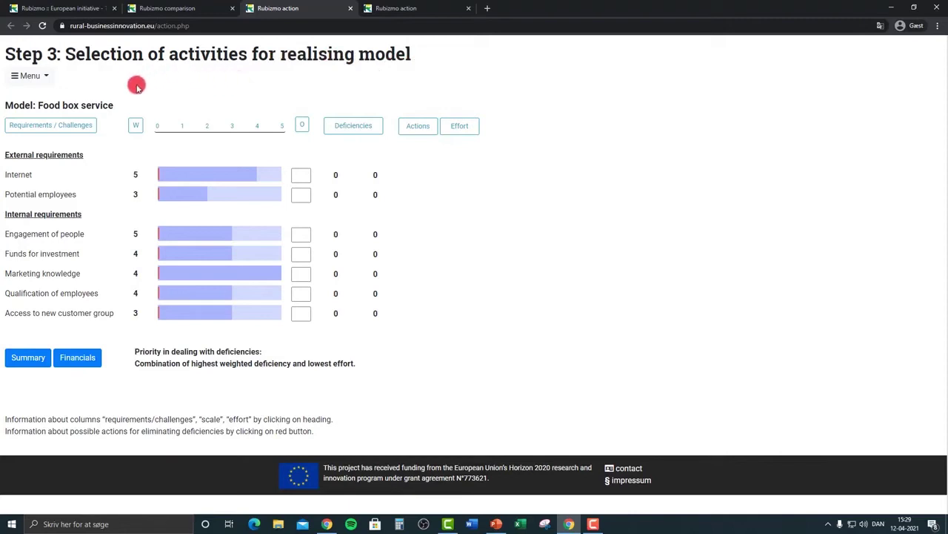
pyautogui.click(84, 123)
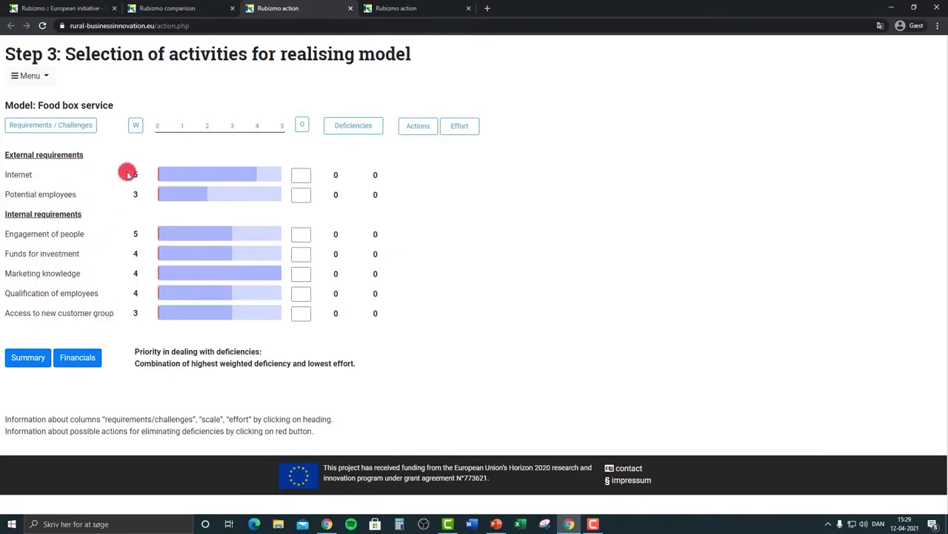
pyautogui.click(135, 125)
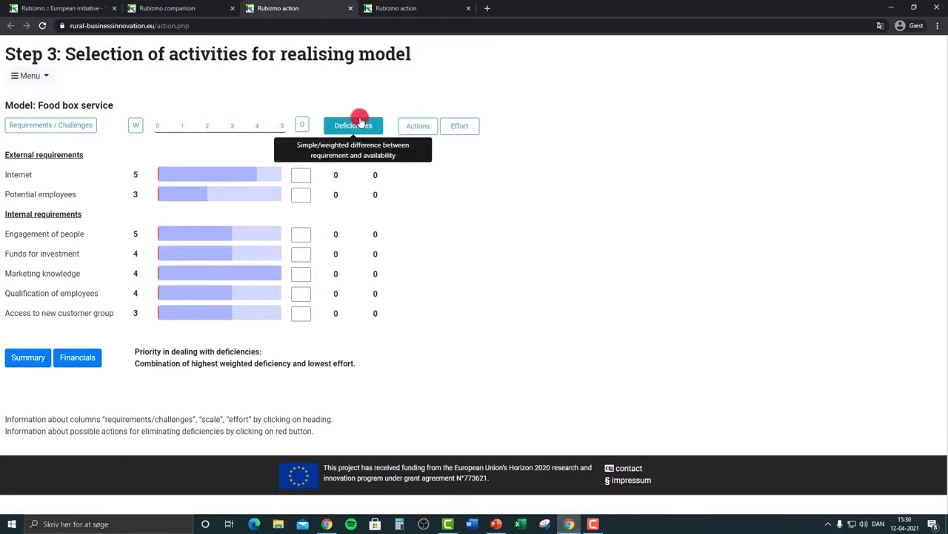
pyautogui.click(416, 130)
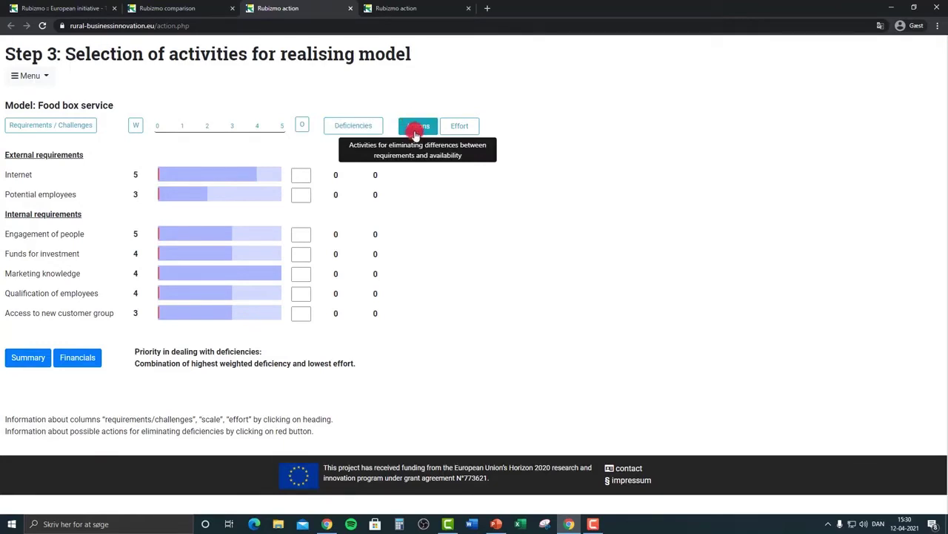
pyautogui.click(457, 128)
pyautogui.click(417, 126)
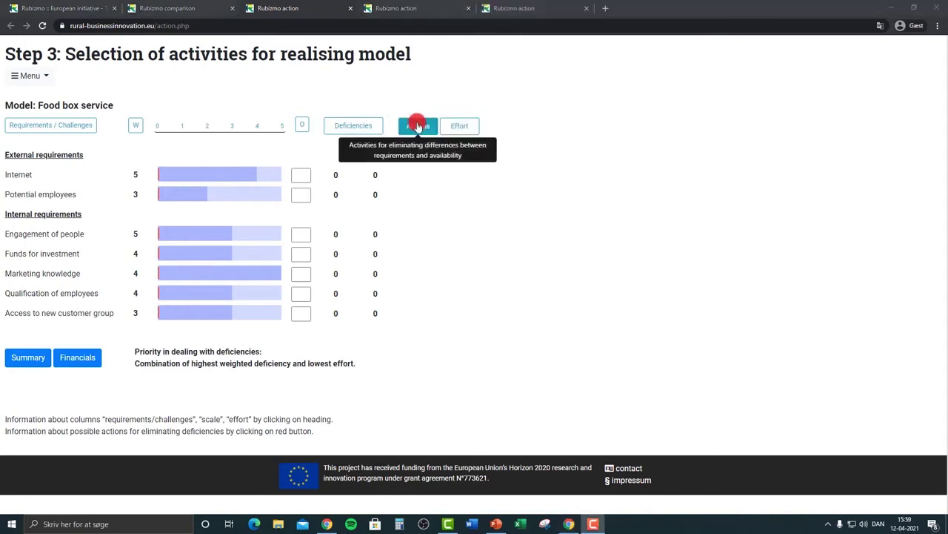
pyautogui.click(420, 129)
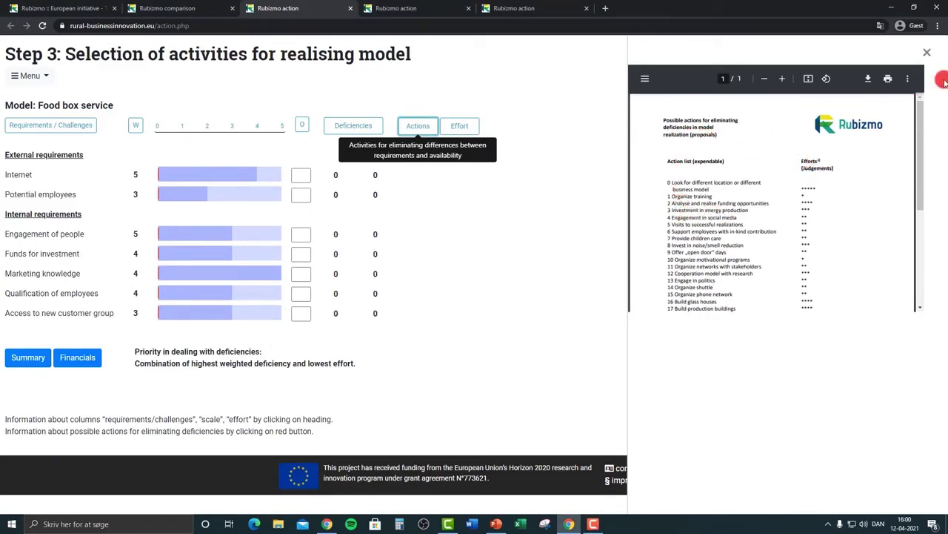
pyautogui.click(925, 55)
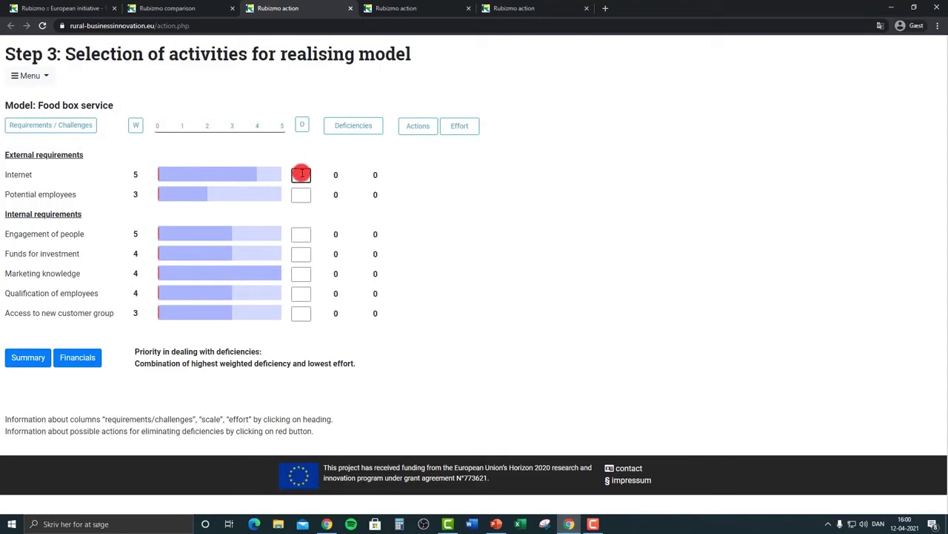
# Enter level 3 for Internet, Potential employees and Engagement of people
pyautogui.write('3')
pyautogui.click(302, 196)
pyautogui.write('3')
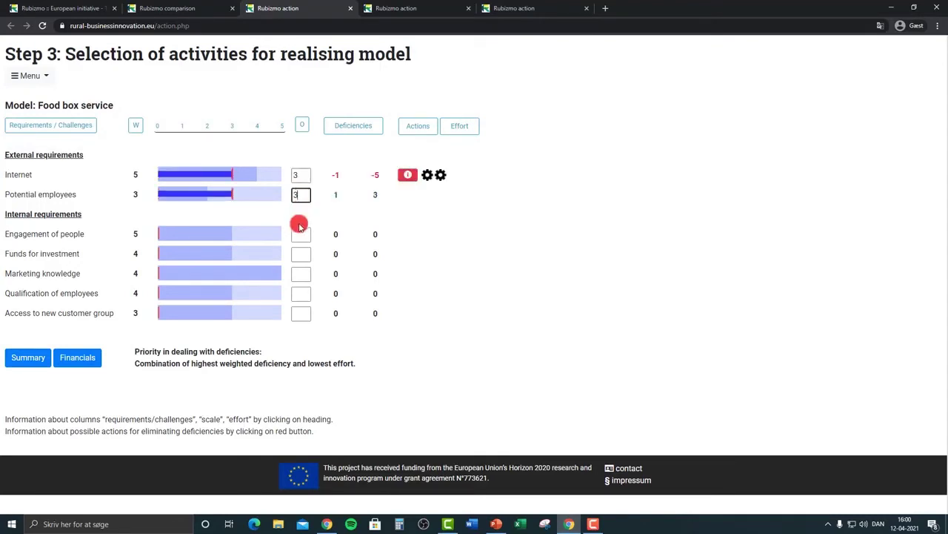
pyautogui.write('3')
pyautogui.click(302, 254)
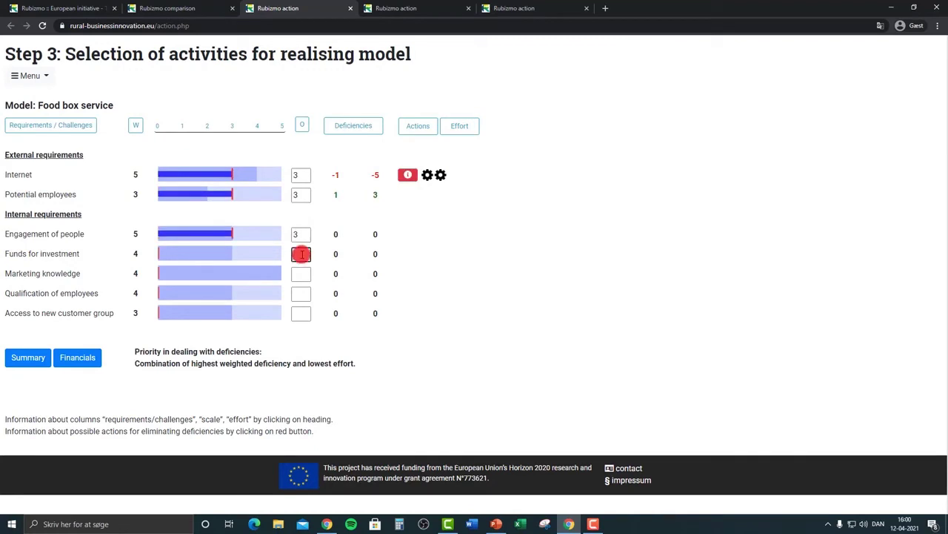
pyautogui.write('33')
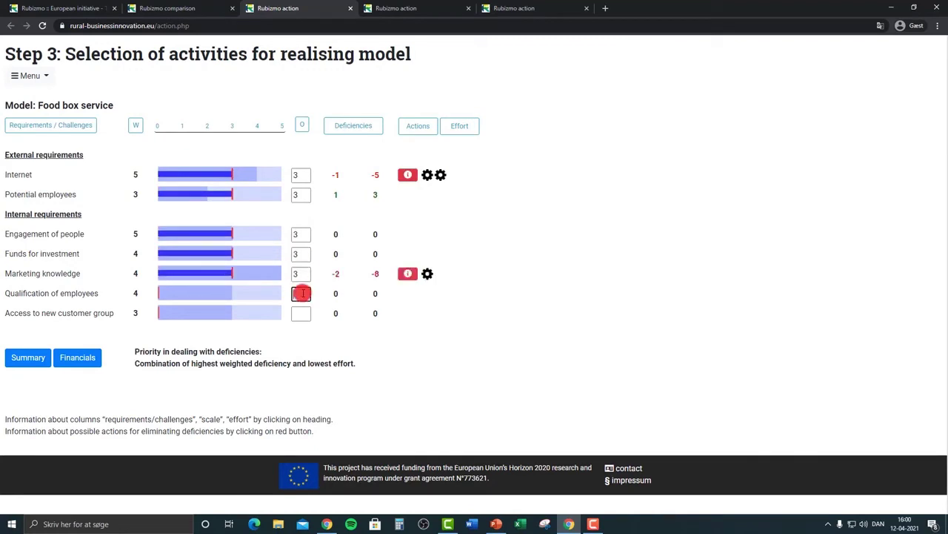
pyautogui.write('33')
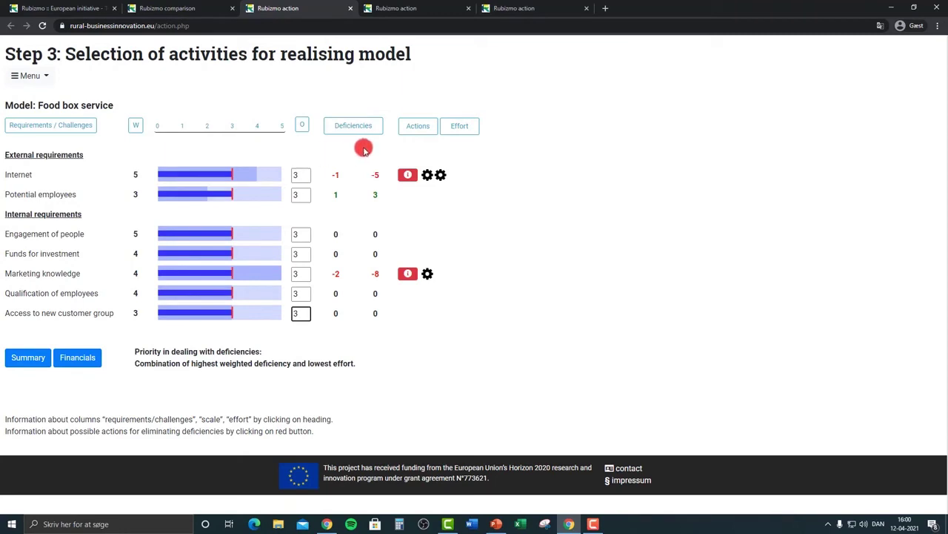
pyautogui.click(408, 176)
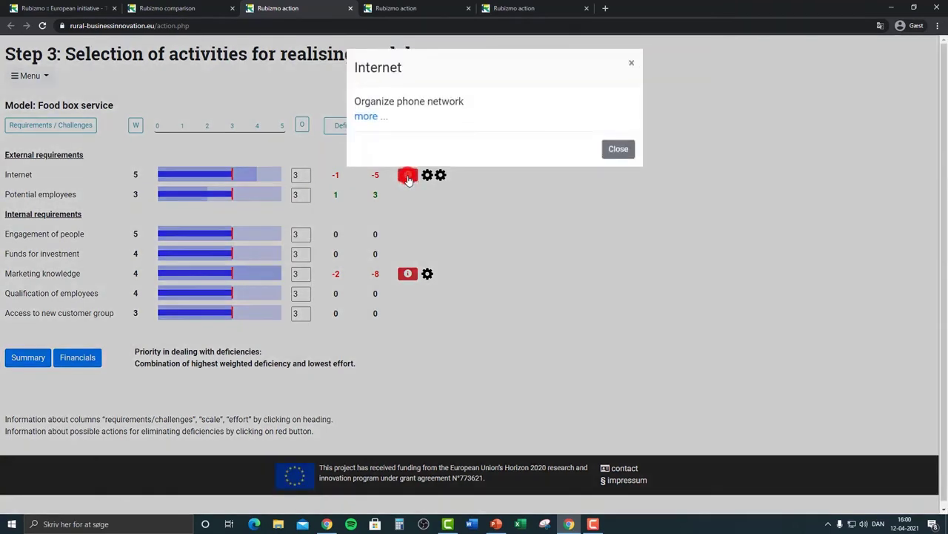
pyautogui.click(376, 117)
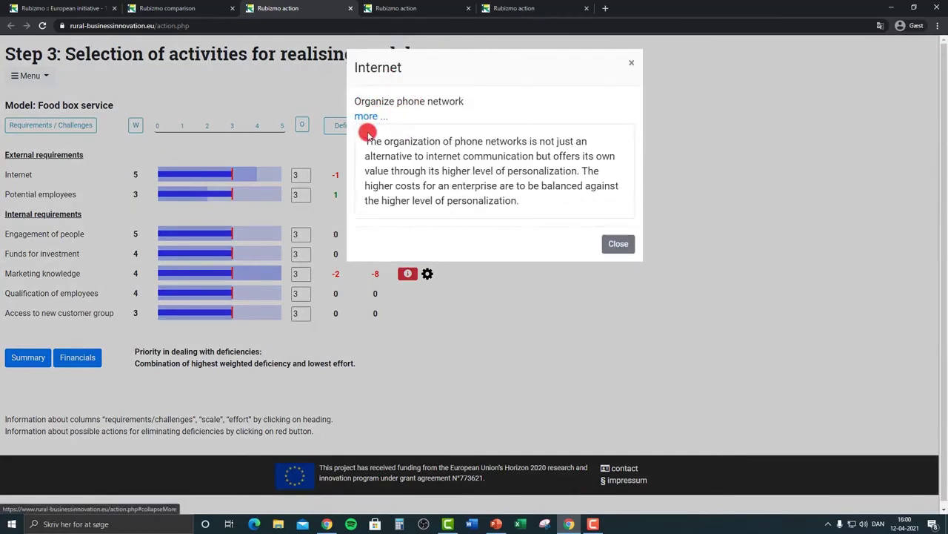
pyautogui.click(621, 245)
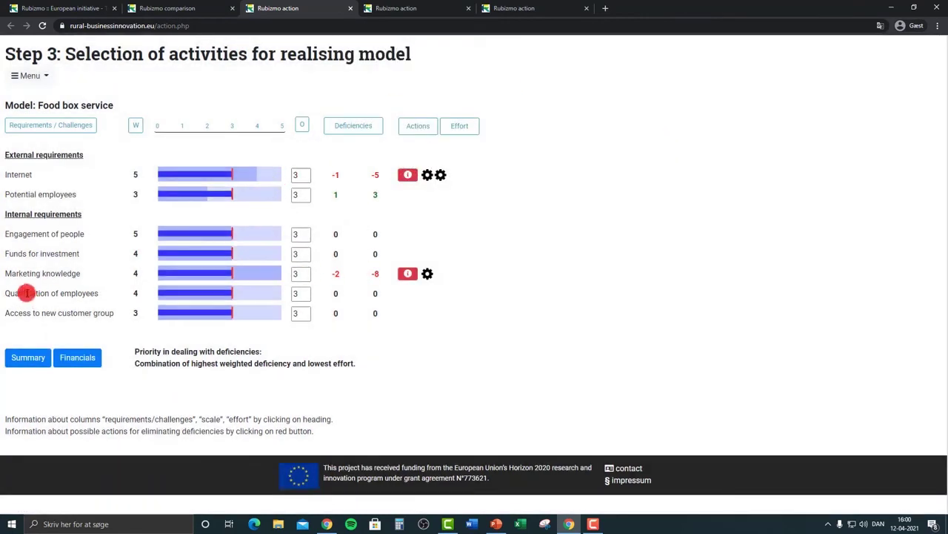
pyautogui.click(406, 278)
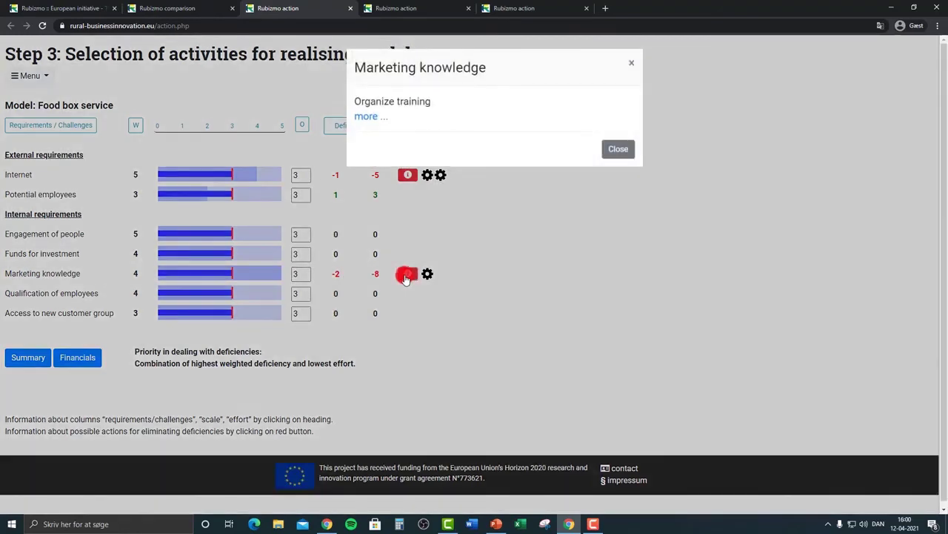
pyautogui.click(381, 123)
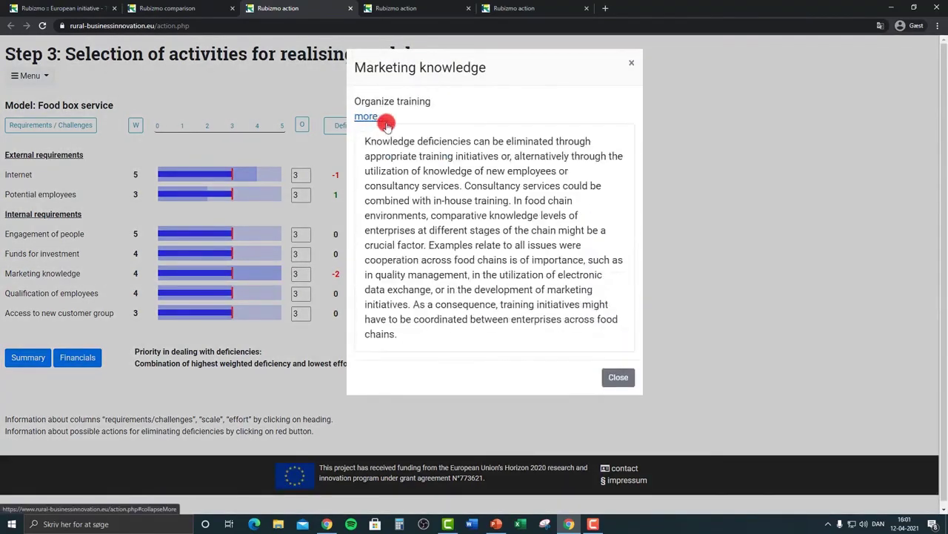
pyautogui.click(619, 377)
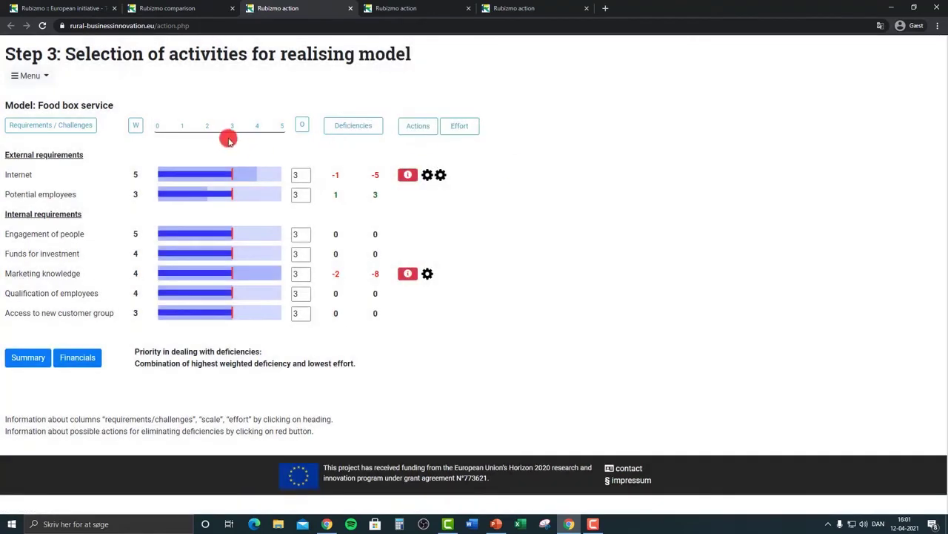
pyautogui.click(228, 128)
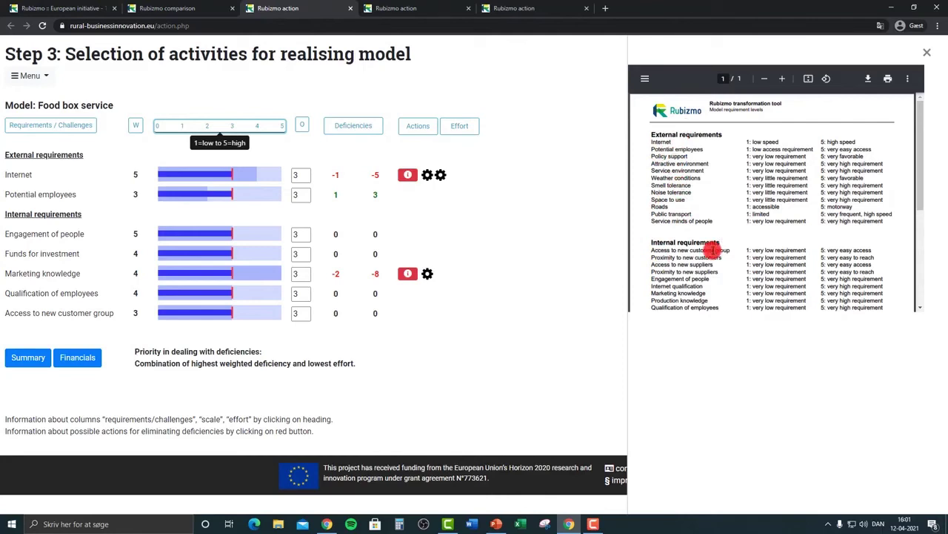
pyautogui.click(925, 57)
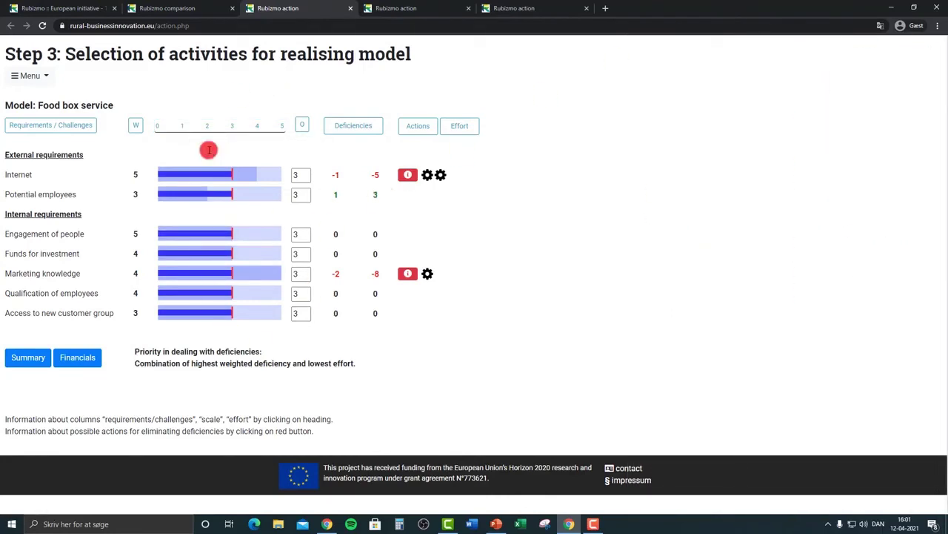
pyautogui.click(18, 368)
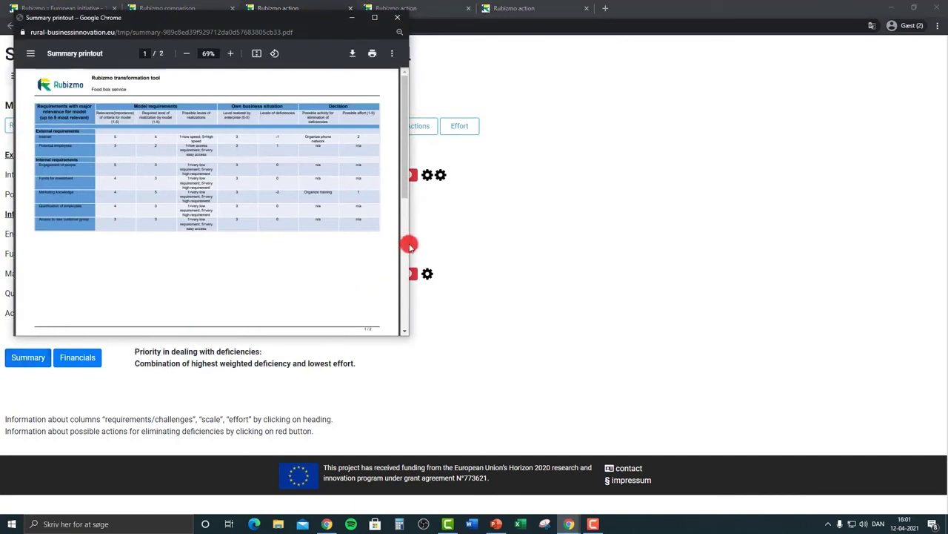
pyautogui.moveTo(410, 242); pyautogui.dragTo(529, 276)
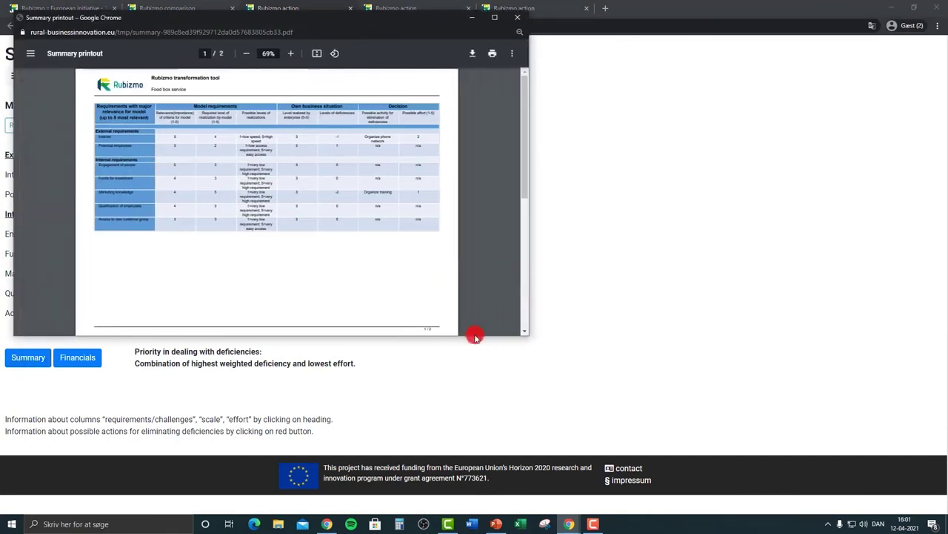
pyautogui.moveTo(455, 338); pyautogui.dragTo(452, 436)
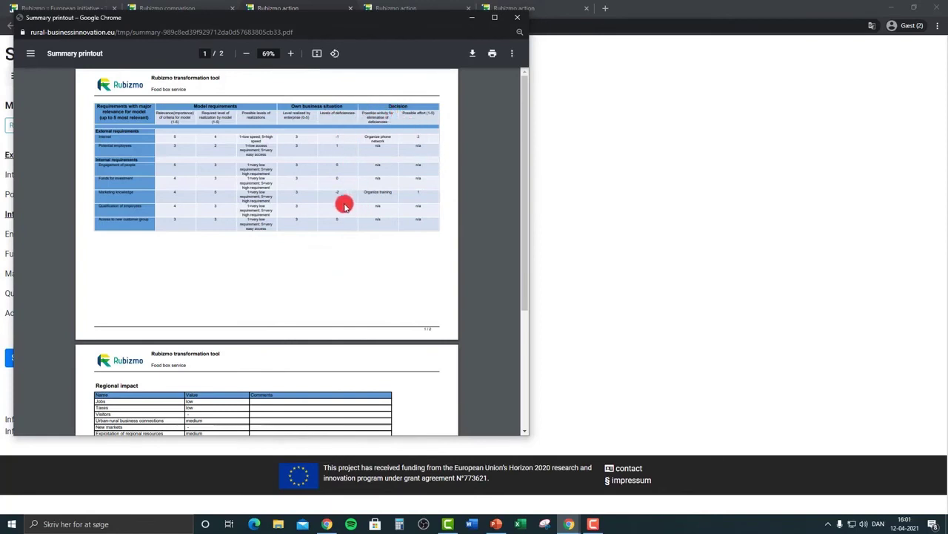
pyautogui.scroll(-3, 294, 236)
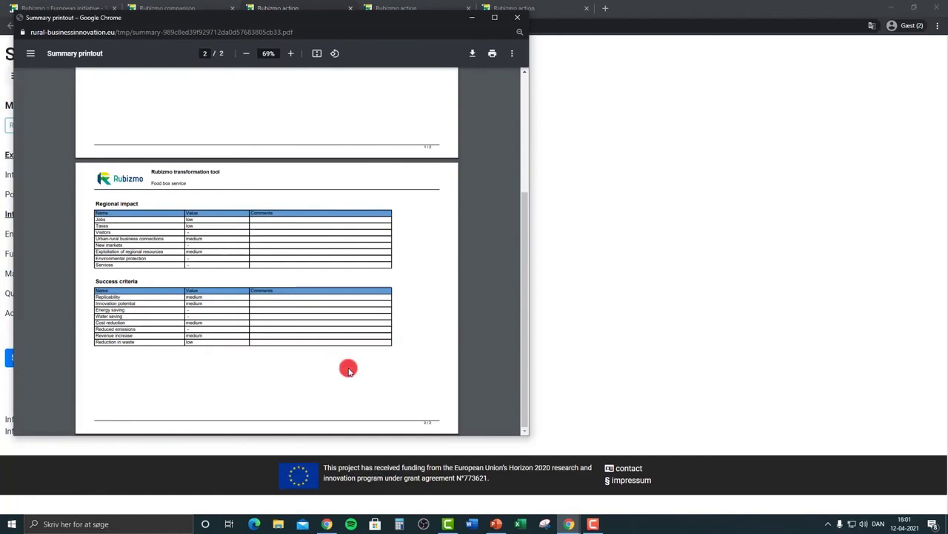
pyautogui.click(517, 17)
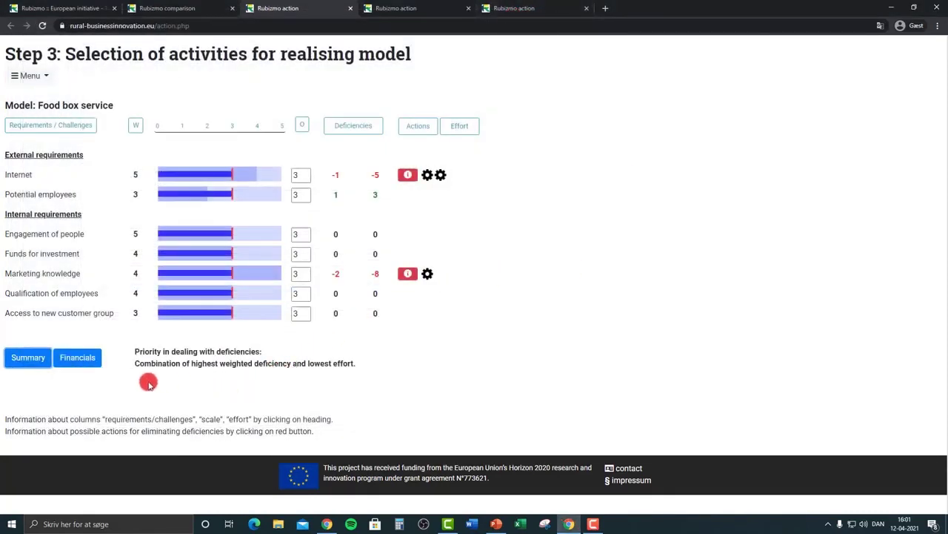
# Open the Food box service Business Assessment of Investments page from Financials
pyautogui.click(80, 365)
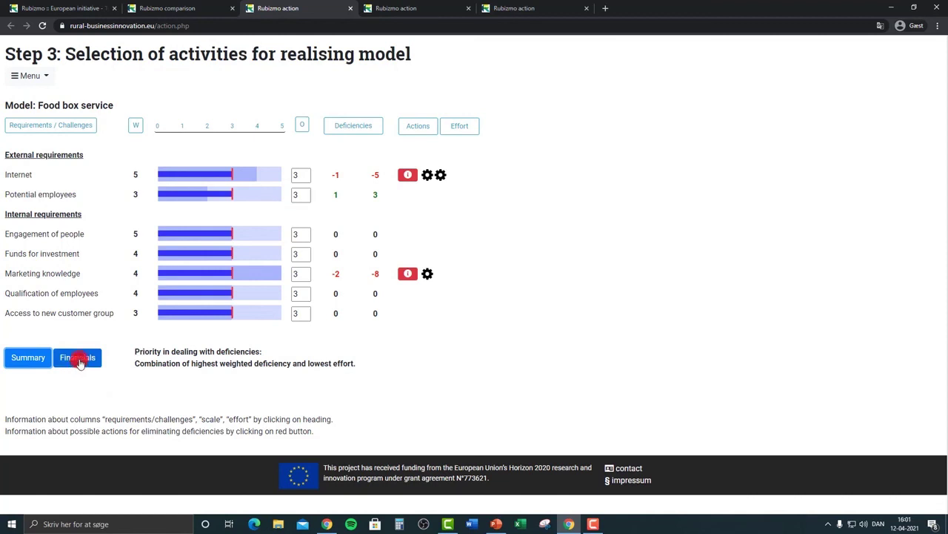
pyautogui.click(80, 363)
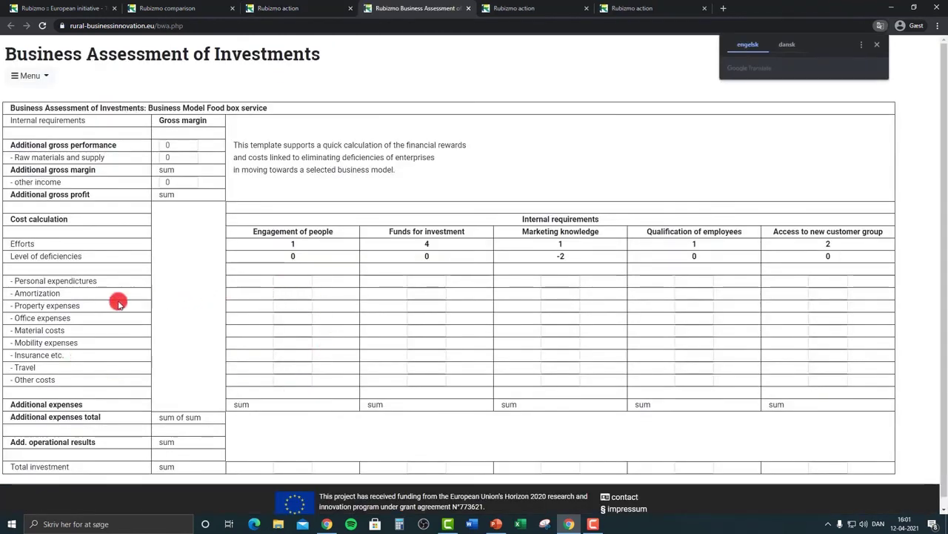